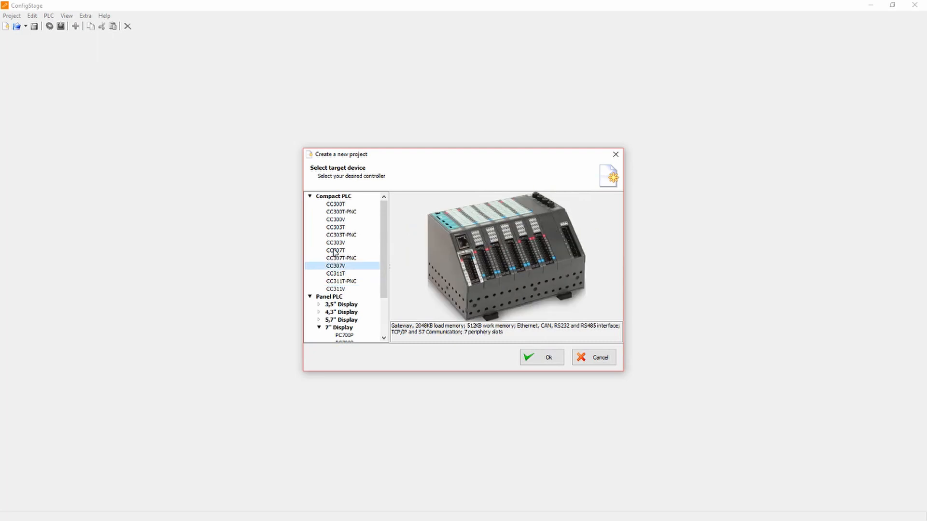
- Browse the Compact PLC controllers from CC300T to CC311V to compare their images and descriptions
left_click(337, 251)
left_click(338, 228)
left_click(340, 204)
left_click(338, 196)
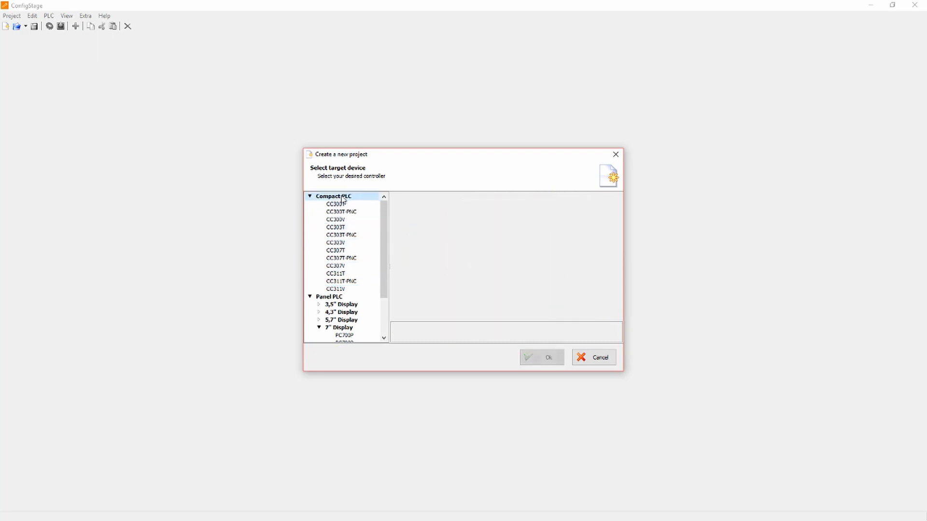
left_click(340, 204)
left_click(339, 219)
left_click(339, 235)
left_click(339, 250)
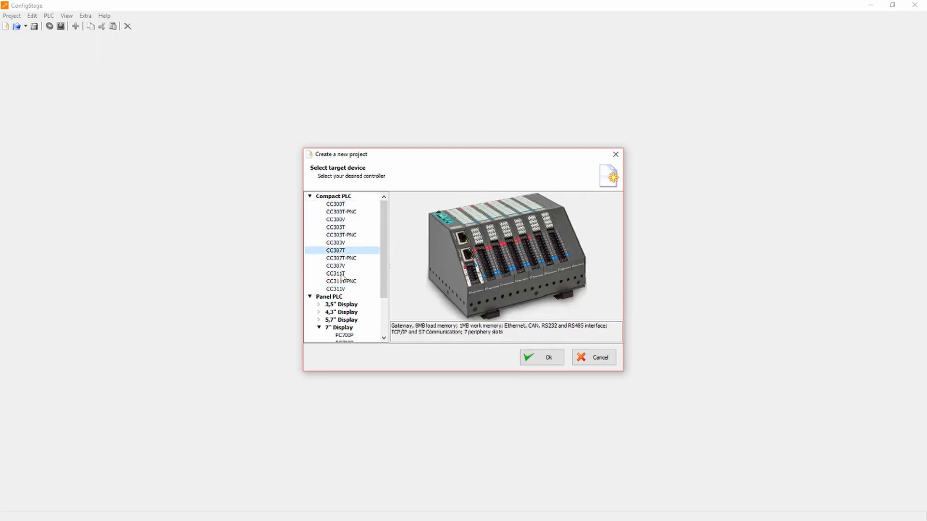
left_click(343, 274)
left_click(343, 289)
left_click(336, 282)
left_click(338, 251)
- Create the new project with the 7" Panel PLC PC717T as target device
scroll(339, 241, "down", 2)
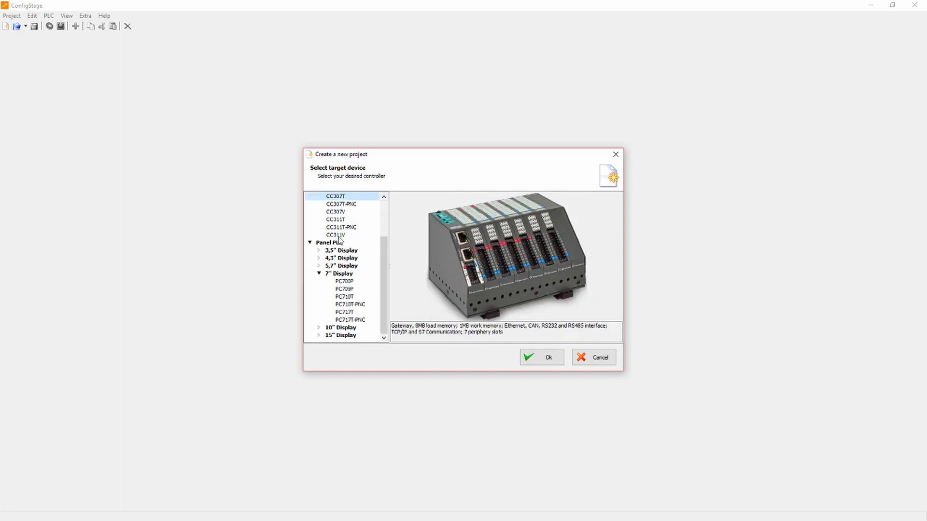
left_click(345, 312)
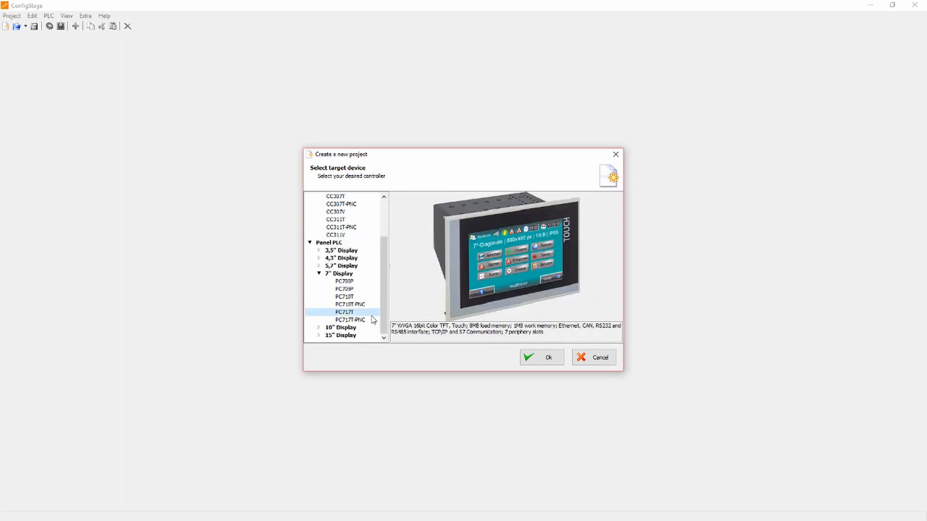
left_click(530, 358)
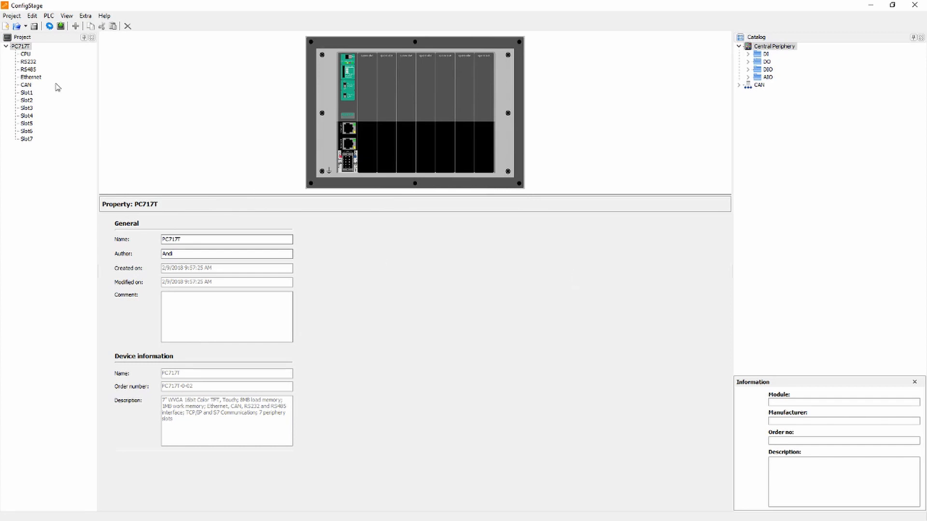
- Look through the properties of the project's CPU, Ethernet, CAN, RS485 and RS232 components, ending on the PC717T device
left_click(24, 55)
left_click(25, 78)
left_click(26, 86)
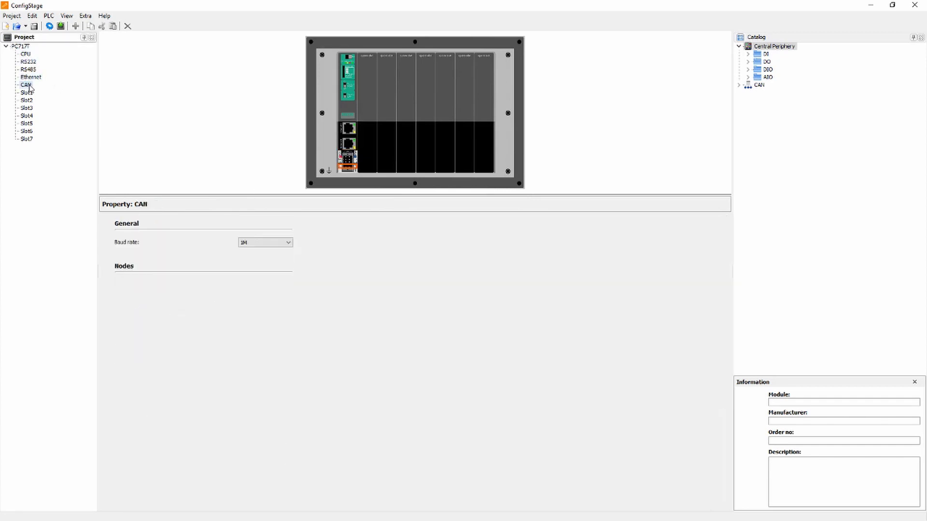
left_click(28, 70)
left_click(28, 62)
left_click(25, 55)
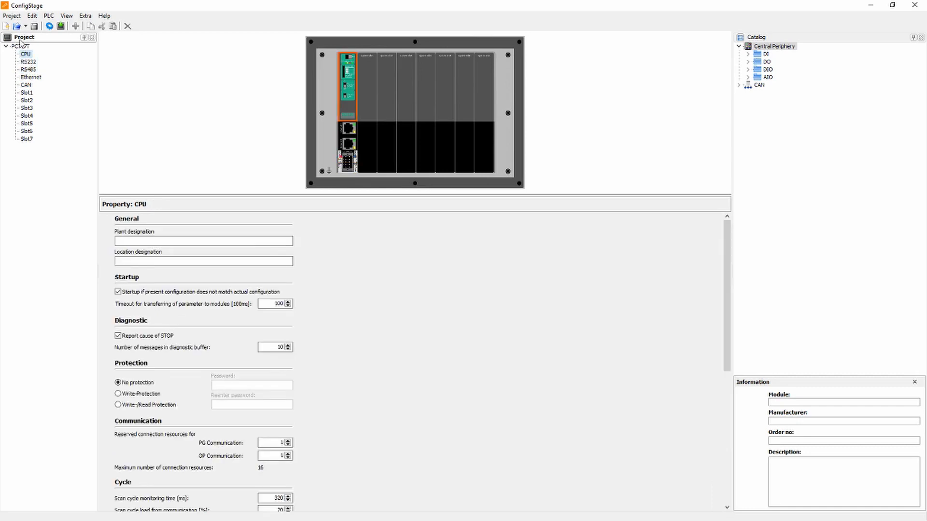
left_click(19, 47)
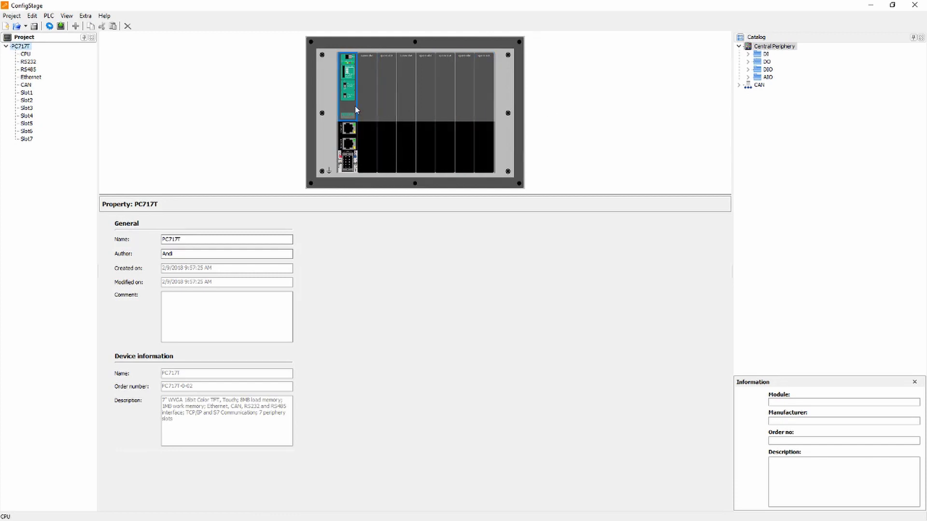
- Expand the CAN devices in the catalog and inspect the project's comment and author fields
left_click(739, 85)
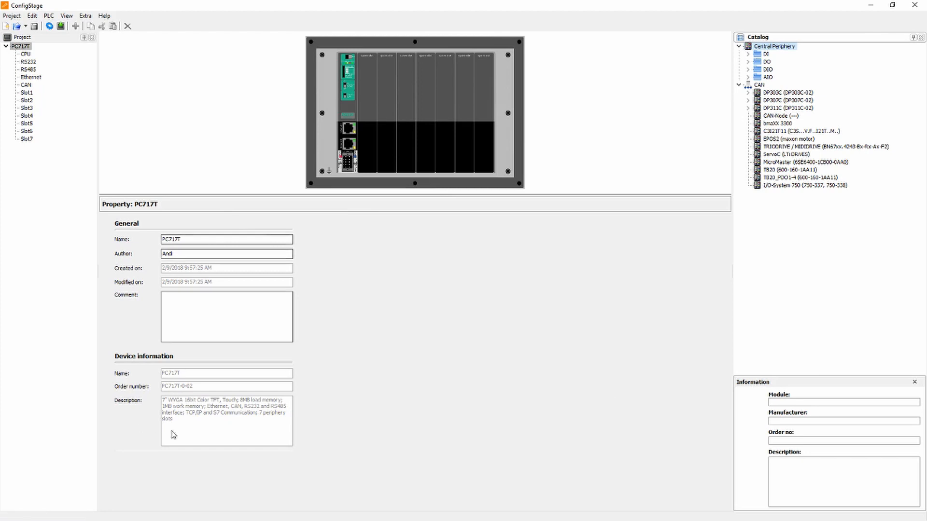
left_click(234, 324)
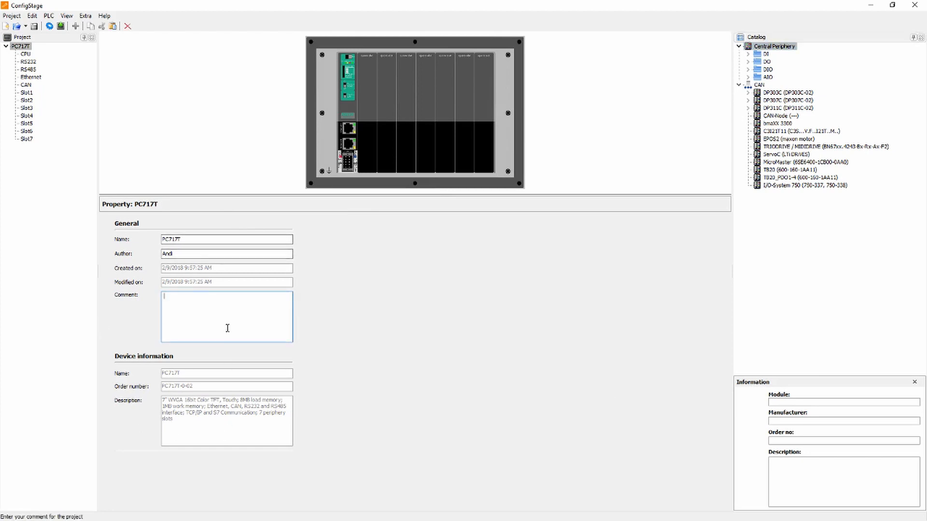
left_click(223, 253)
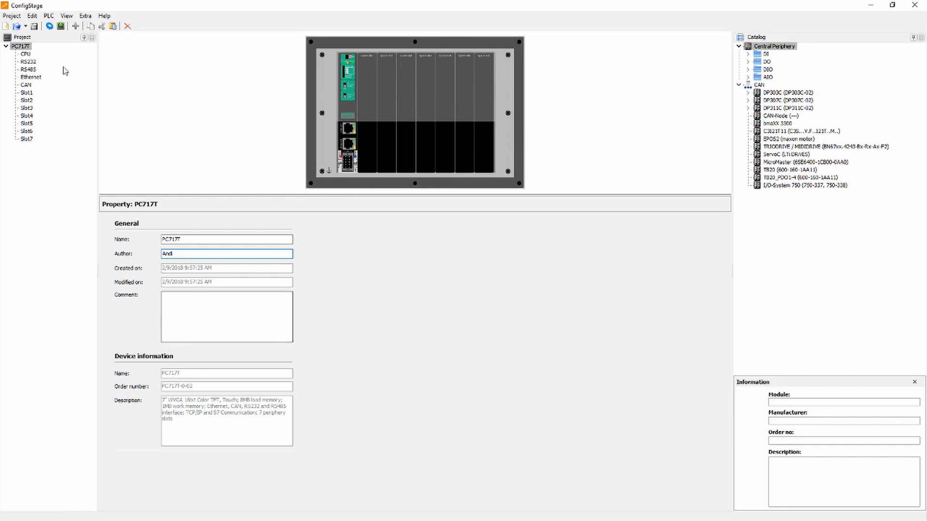
- Review the CPU properties from startup and protection through cycle, retentive memory, interrupts and web server
left_click(26, 55)
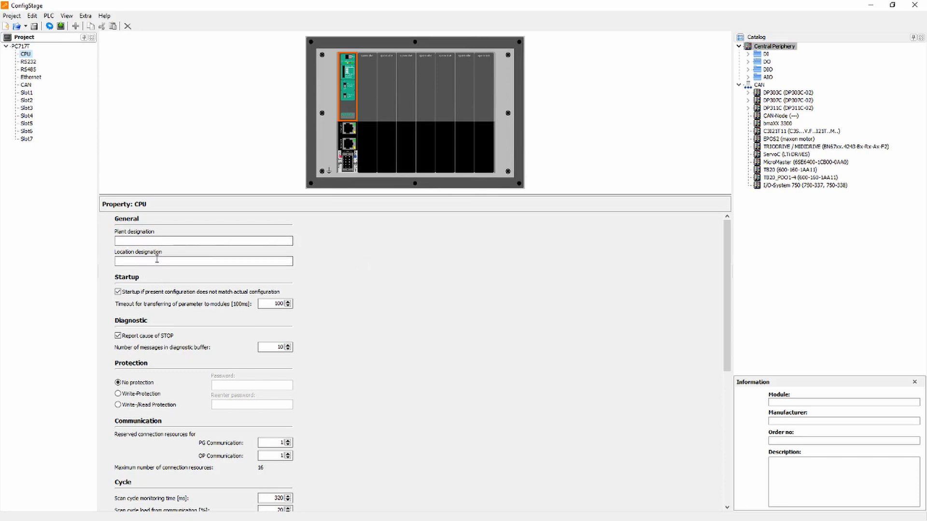
scroll(379, 326, "down", 3)
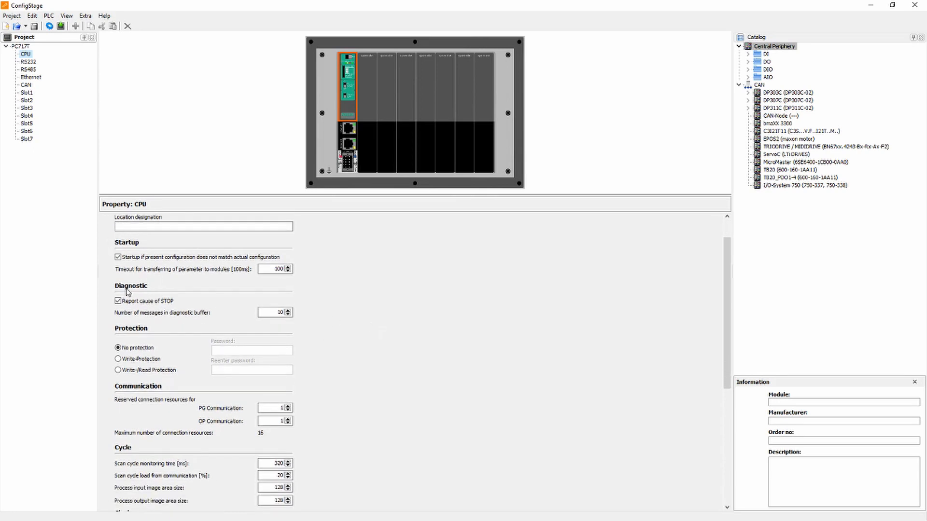
scroll(155, 296, "down", 1)
scroll(428, 320, "down", 7)
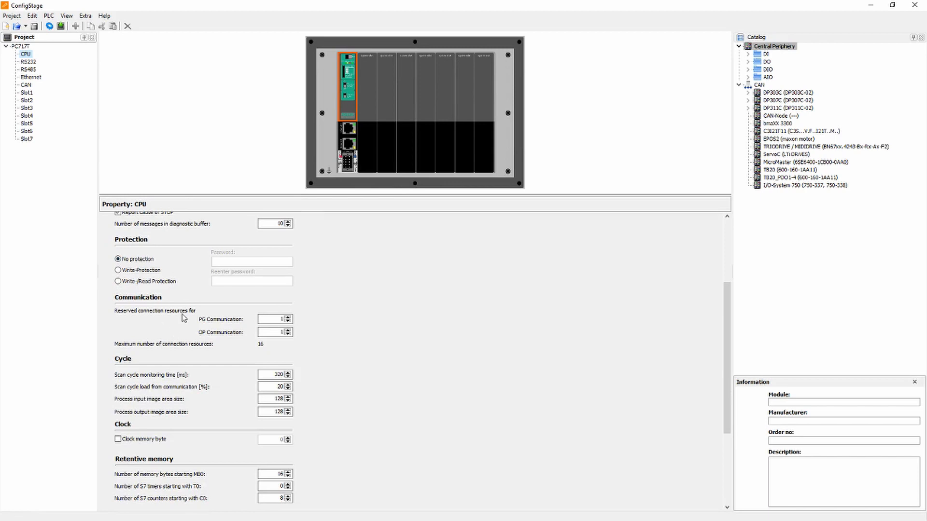
scroll(184, 318, "down", 2)
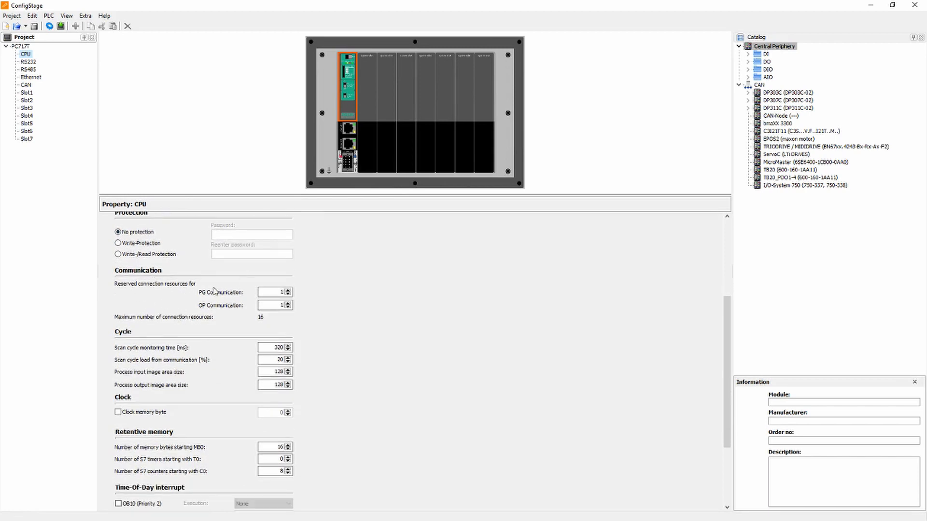
scroll(346, 290, "down", 3)
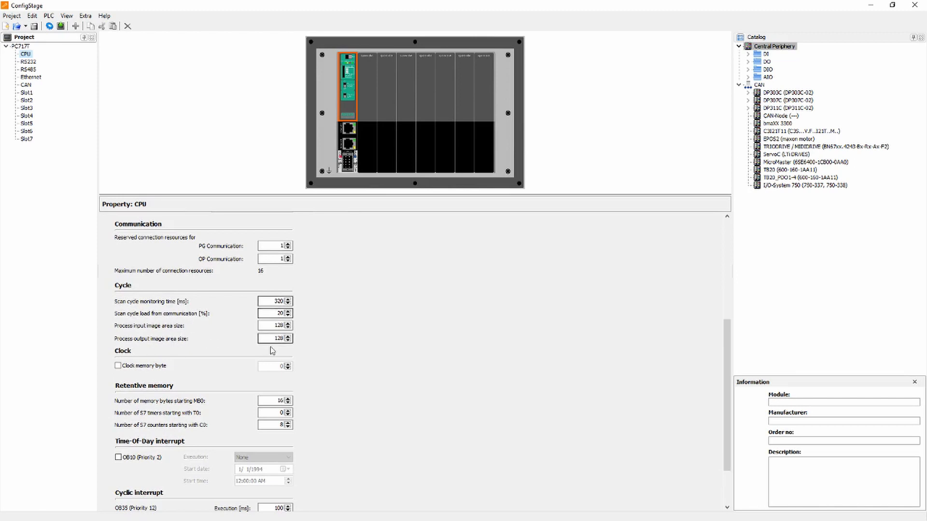
scroll(356, 283, "down", 4)
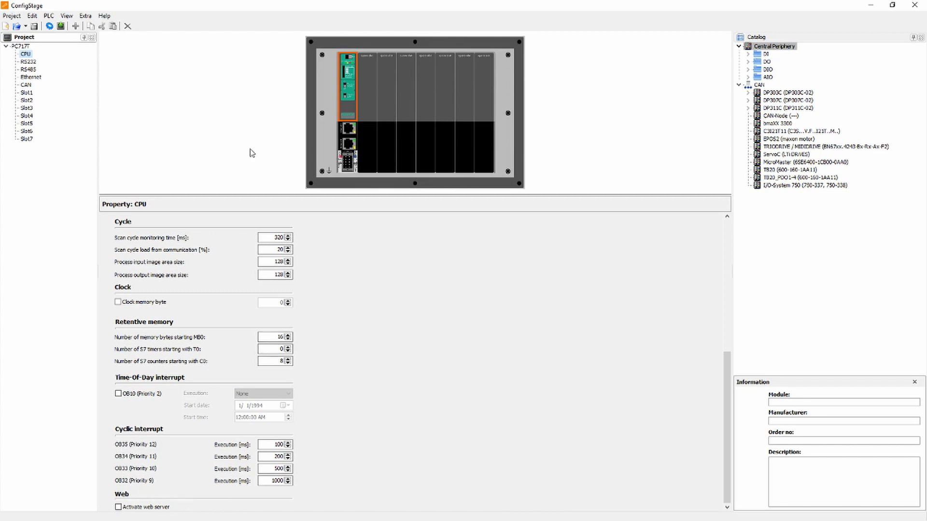
- Set the protocol of the RS232 port to ASCII with defined End Code
left_click(29, 62)
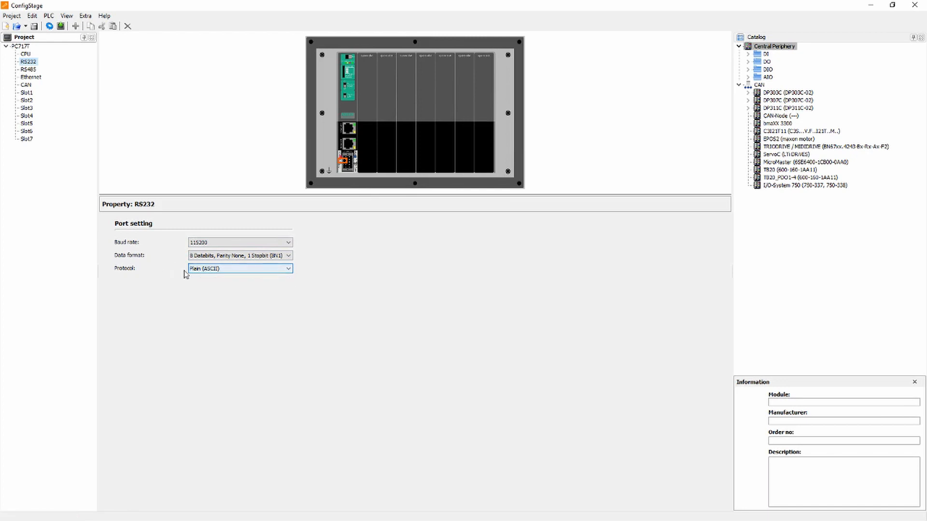
left_click(220, 269)
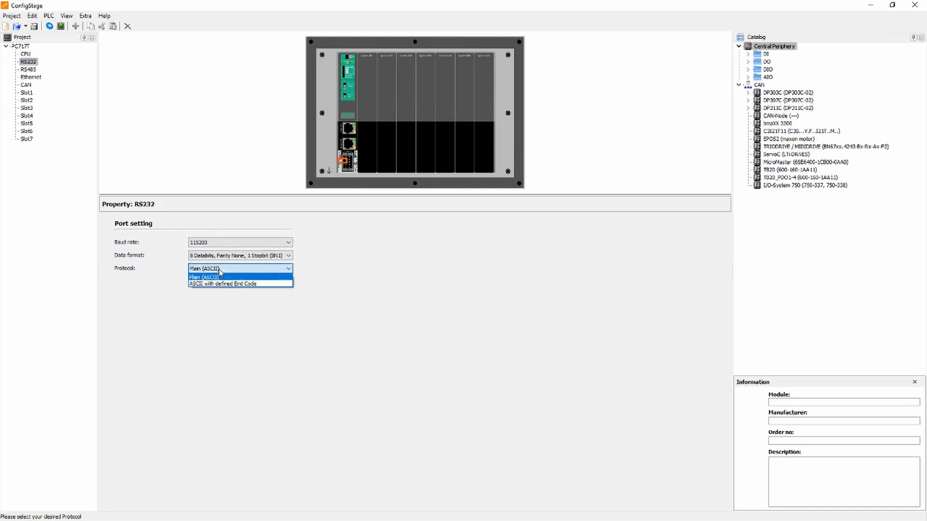
left_click(265, 284)
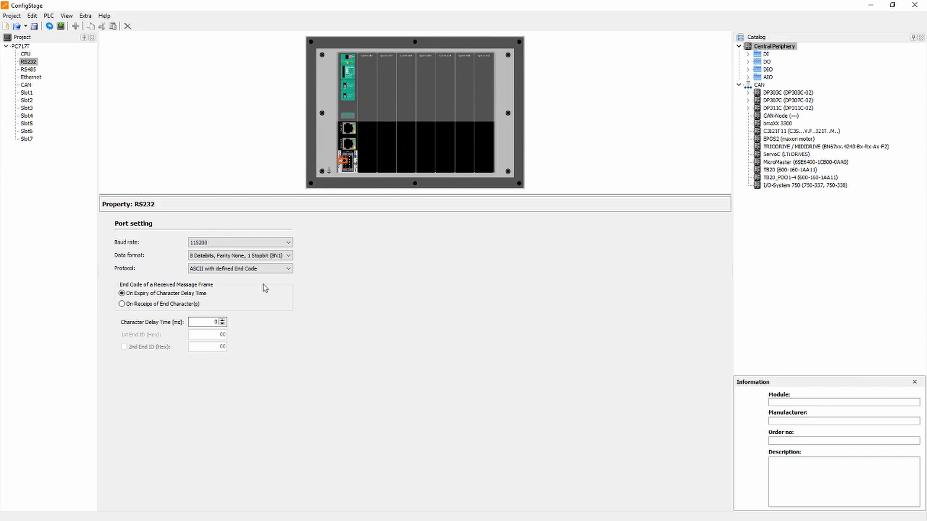
- Set the RS232 end code to On Receipt of End Character(s) and try out the 2nd End ID option
left_click(152, 305)
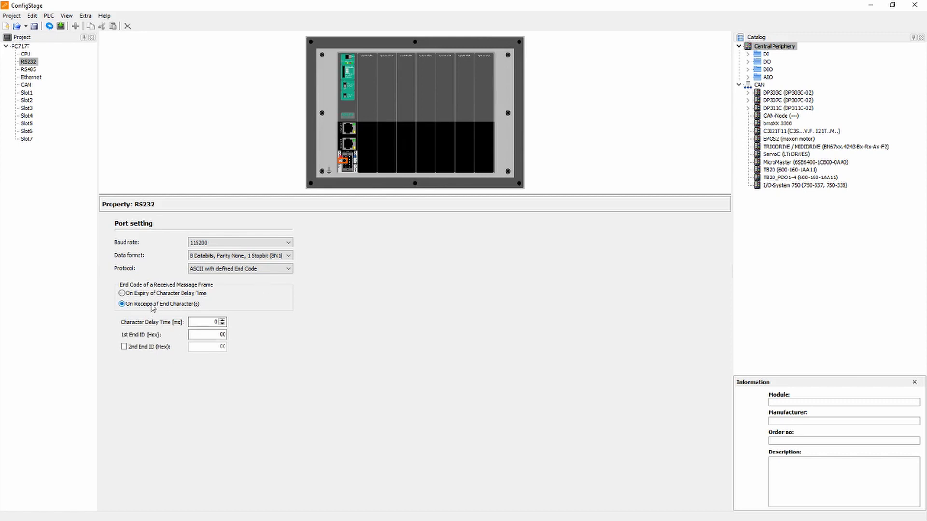
left_click(145, 296)
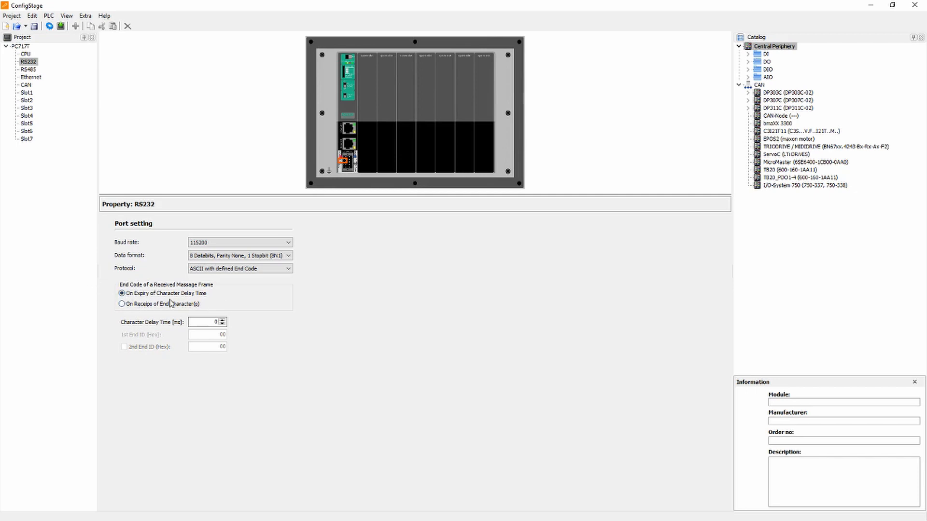
left_click(142, 305)
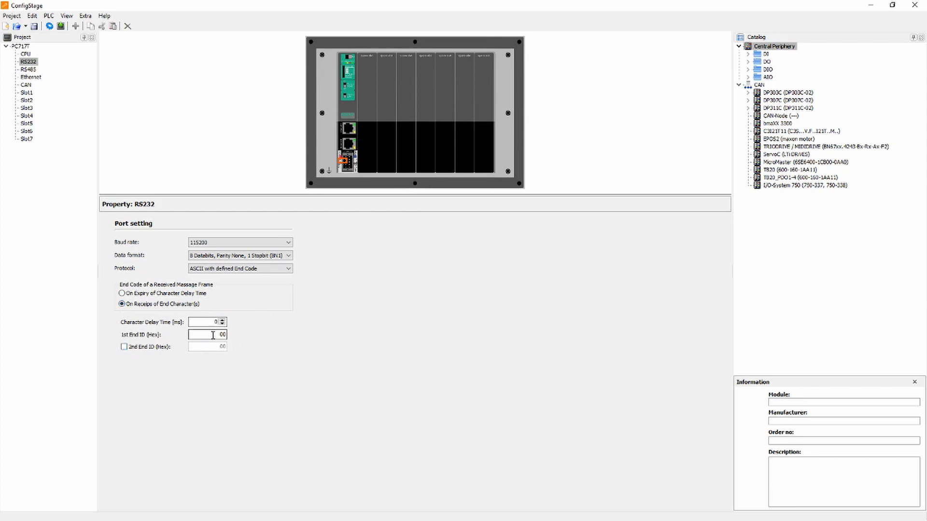
left_click_drag(213, 334, 334, 334)
left_click(124, 346)
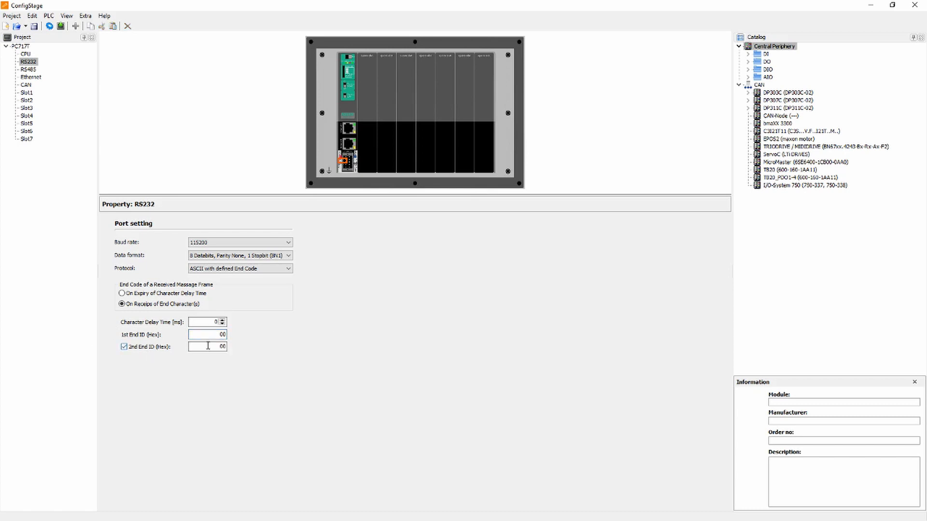
left_click(144, 347)
- Set the RS485 port's protocol to Modbus RTU, enable its Modbus RTU server and review the register area settings
left_click(27, 70)
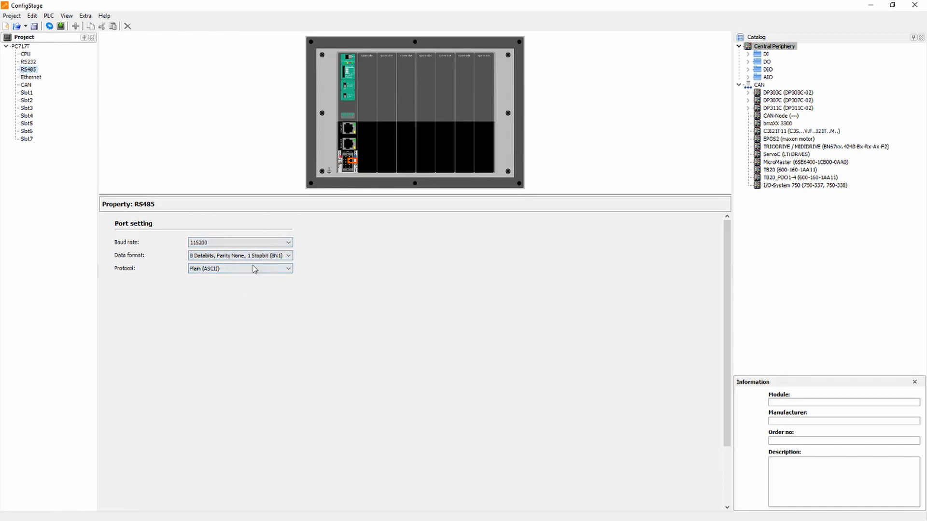
left_click(216, 270)
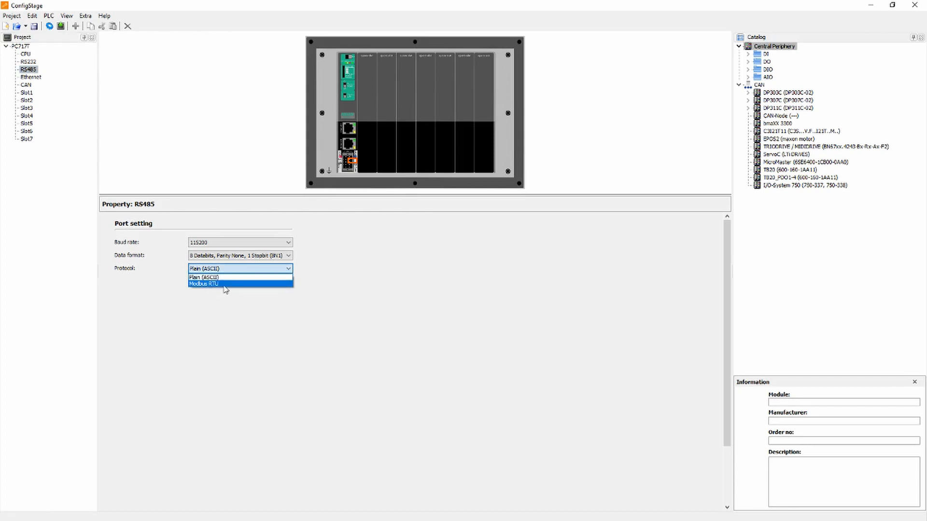
left_click(227, 289)
scroll(464, 298, "down", 5)
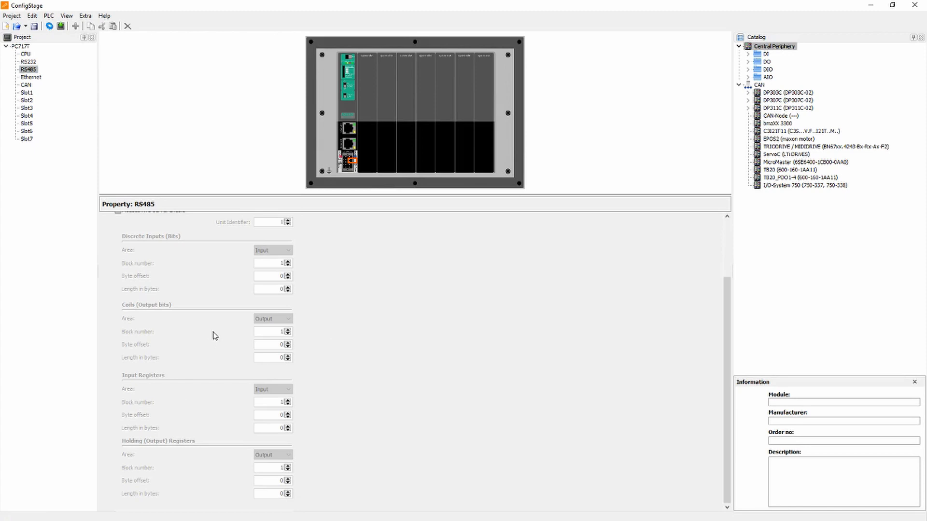
scroll(400, 357, "up", 3)
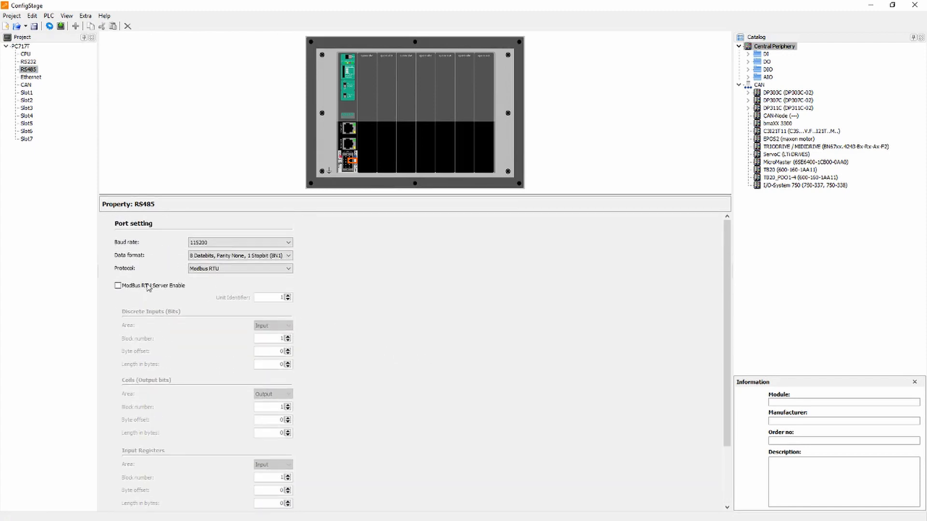
left_click(148, 286)
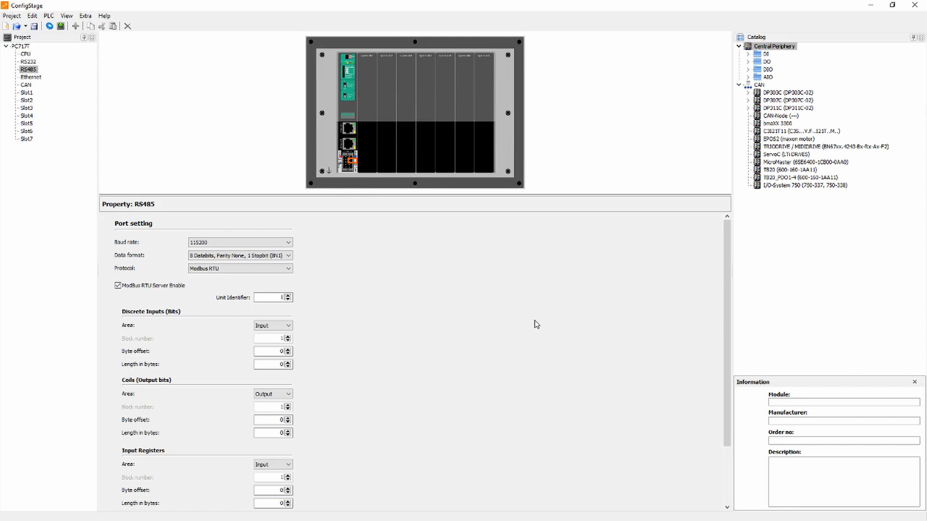
scroll(318, 369, "down", 1)
scroll(317, 369, "down", 1)
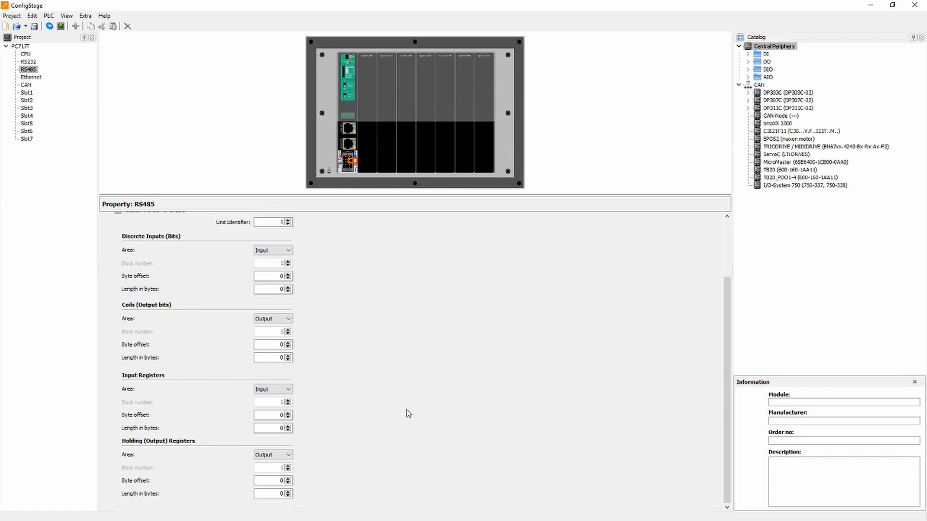
scroll(341, 404, "up", 3)
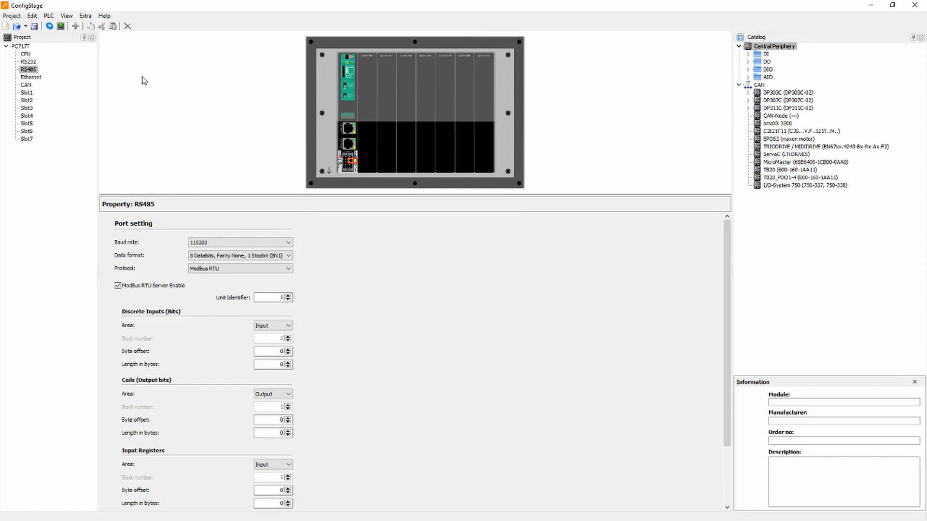
- Set the Ethernet operation mode to 2 separate ethernet ports and inspect the IP address fields for both ports
left_click(31, 78)
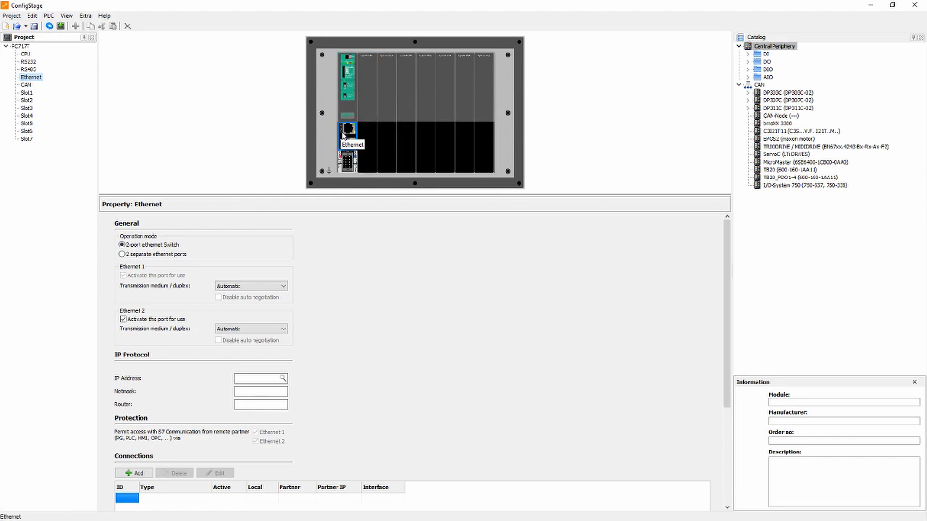
left_click(122, 254)
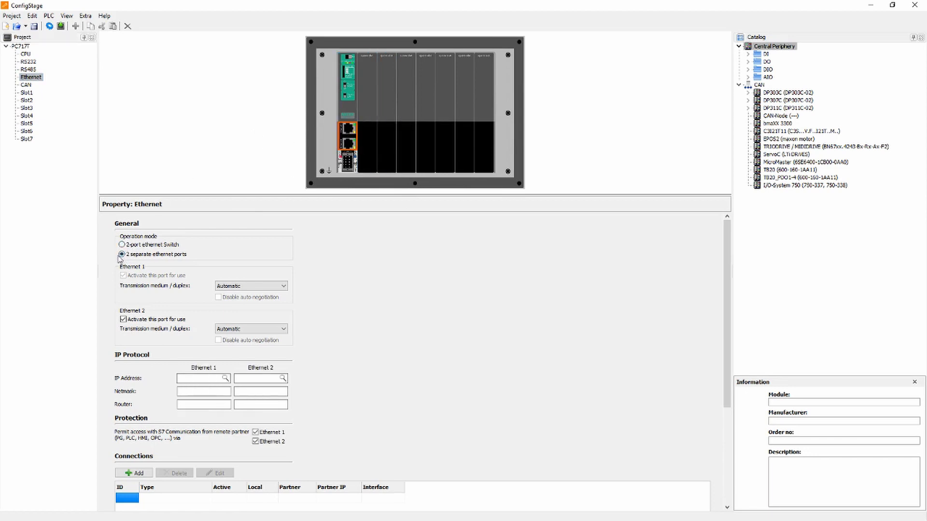
left_click(194, 377)
left_click(244, 377)
scroll(378, 363, "down", 1)
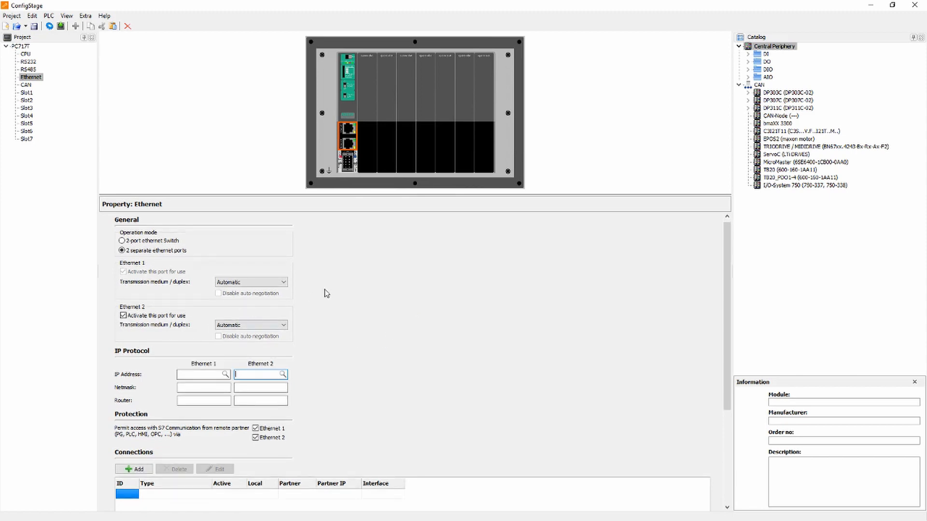
scroll(321, 298, "down", 1)
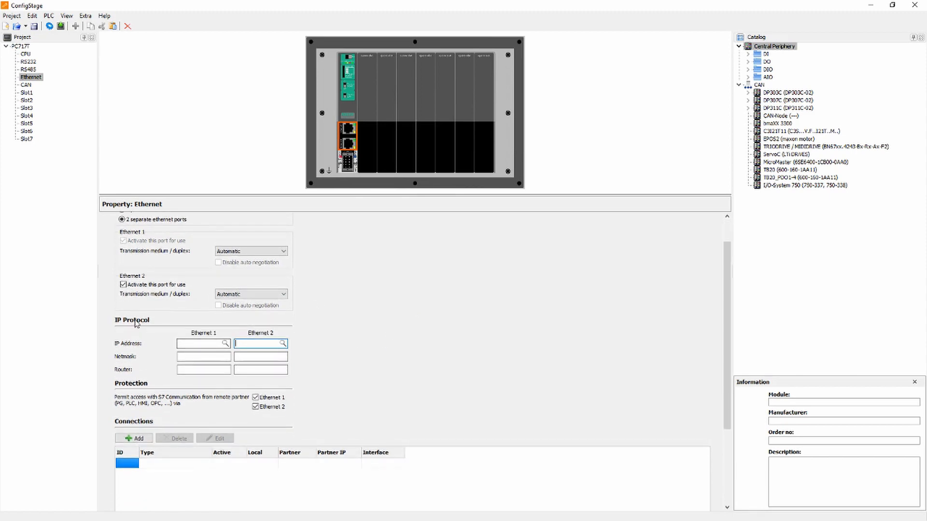
- Inspect the IP address and router fields of both Ethernet ports and the protection and connections sections
left_click(224, 343)
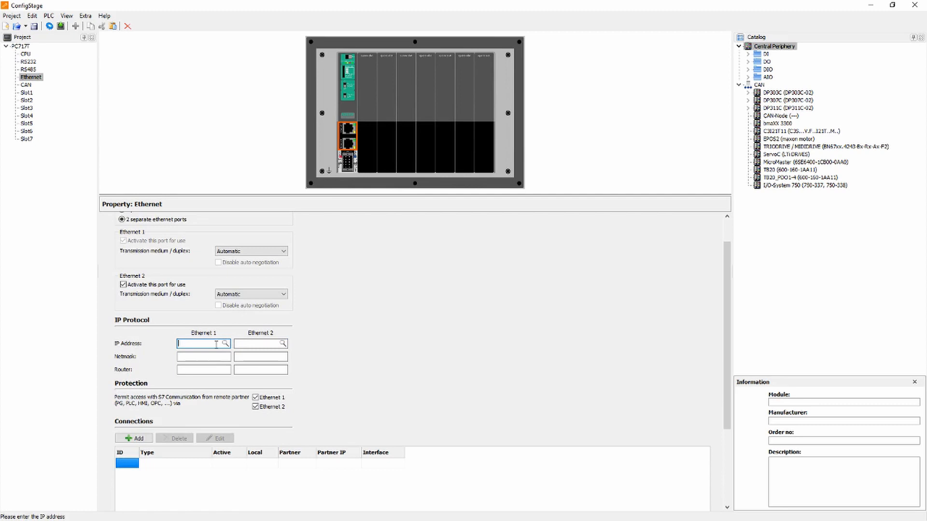
left_click(197, 371)
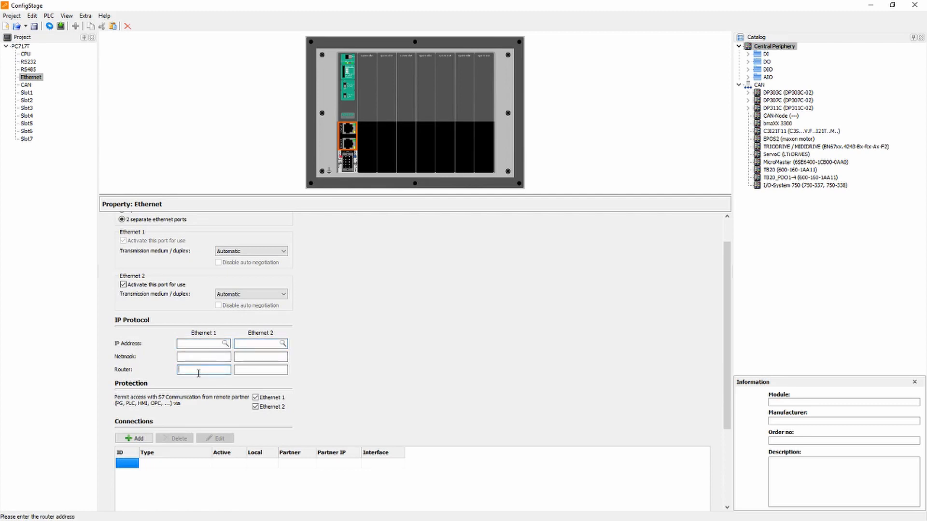
left_click(273, 369)
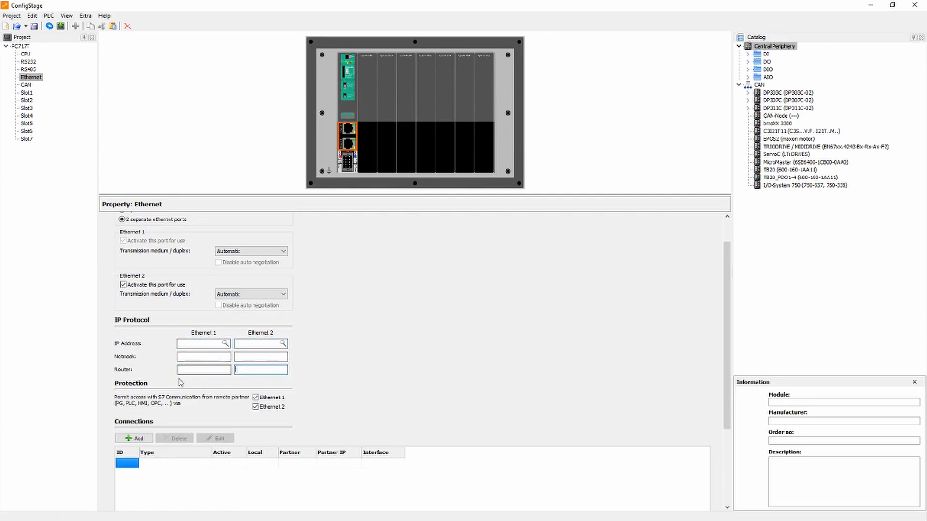
scroll(435, 345, "down", 5)
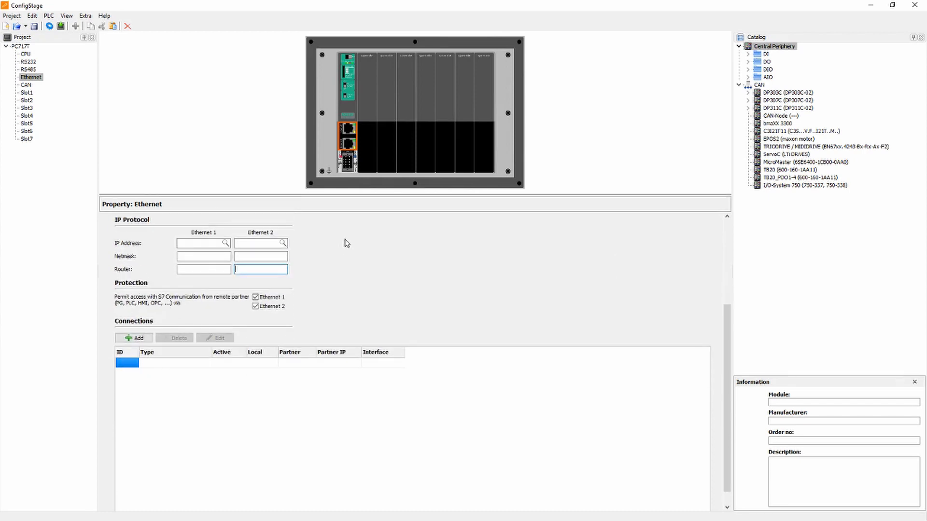
scroll(343, 247, "down", 1)
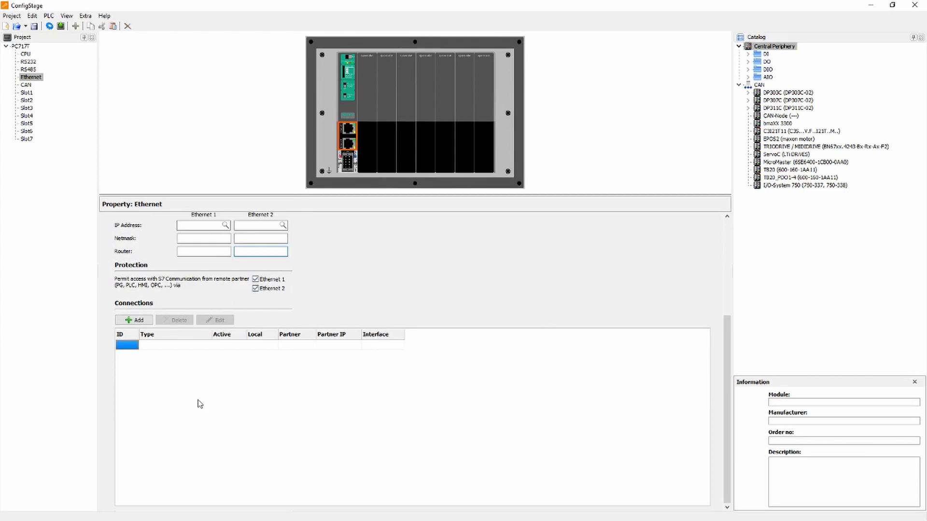
- Add a ModBus TCP Server connection with ID 1, keeping Both Ethernet as its interface
left_click(167, 373)
left_click(141, 320)
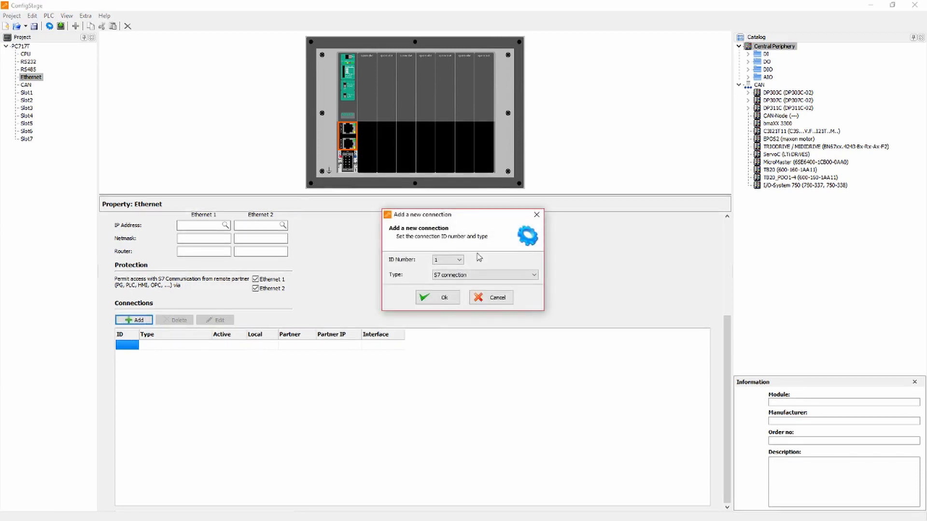
left_click(462, 275)
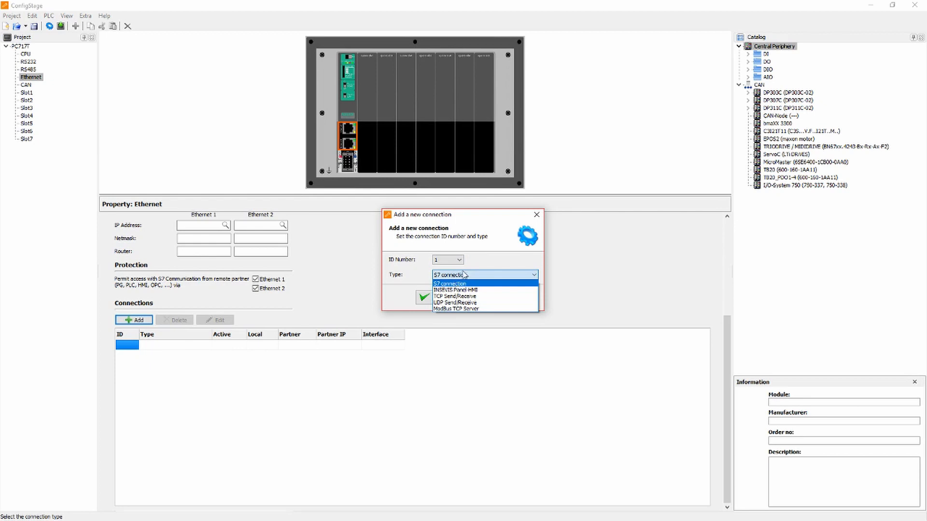
left_click(487, 309)
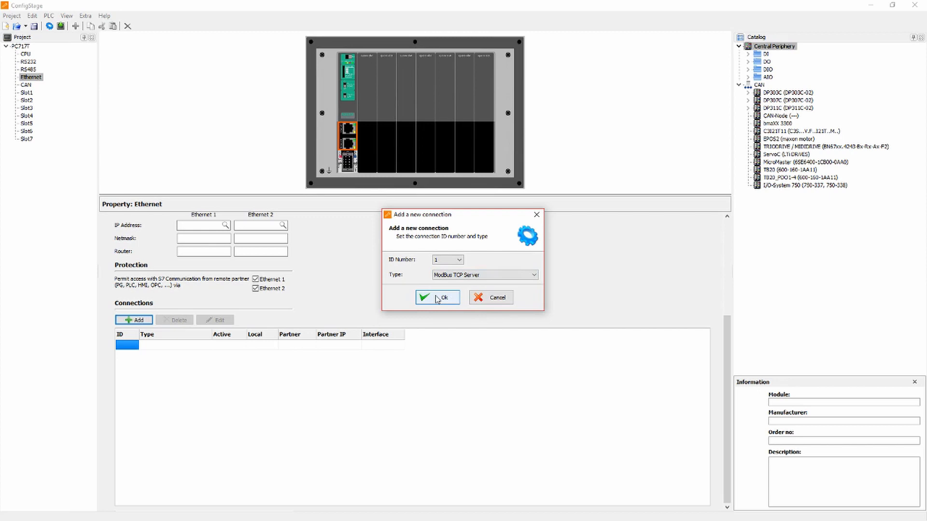
left_click(437, 298)
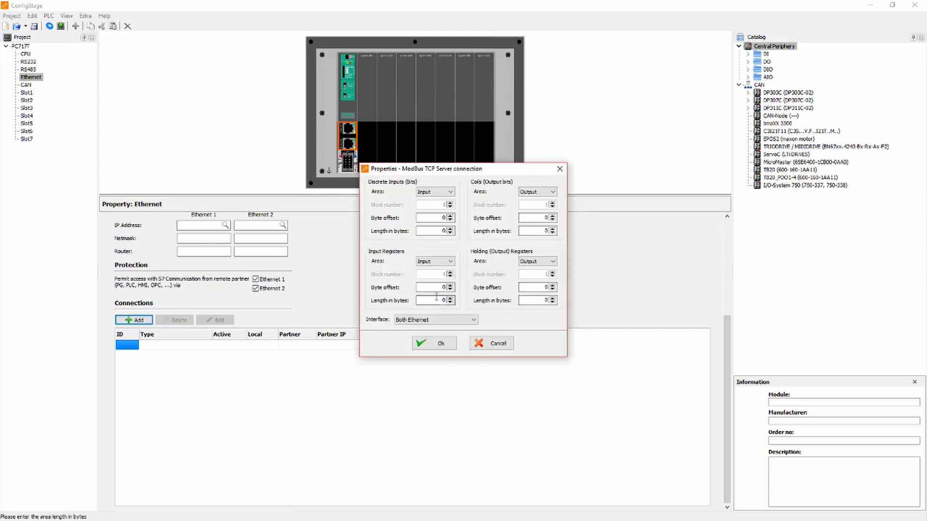
left_click_drag(418, 175, 435, 177)
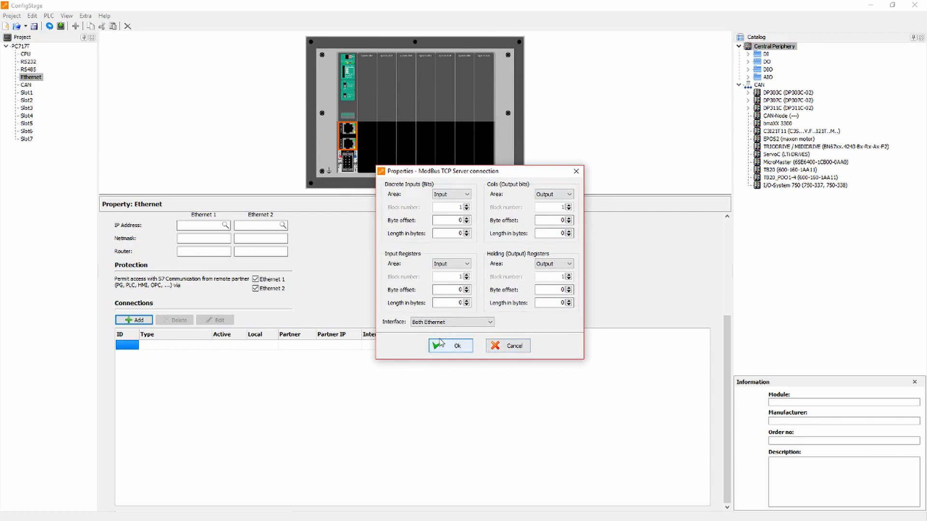
left_click(449, 324)
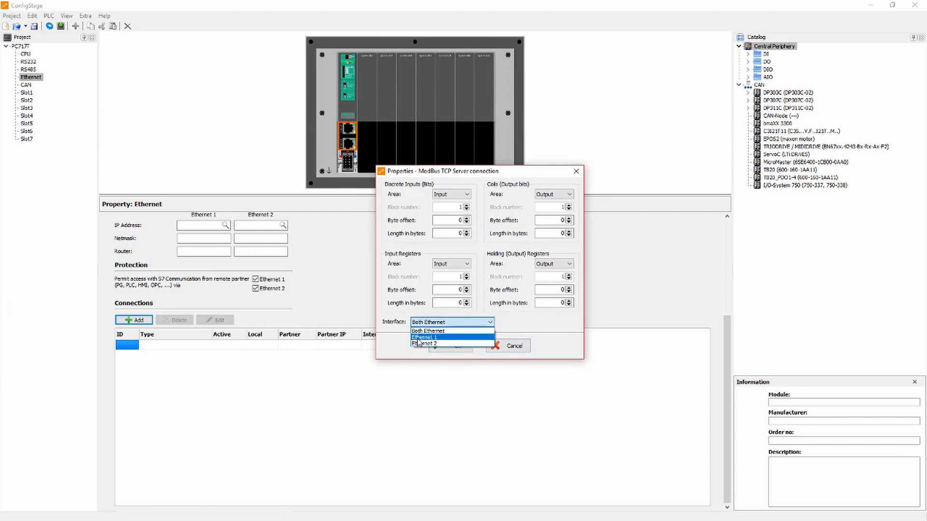
left_click(391, 336)
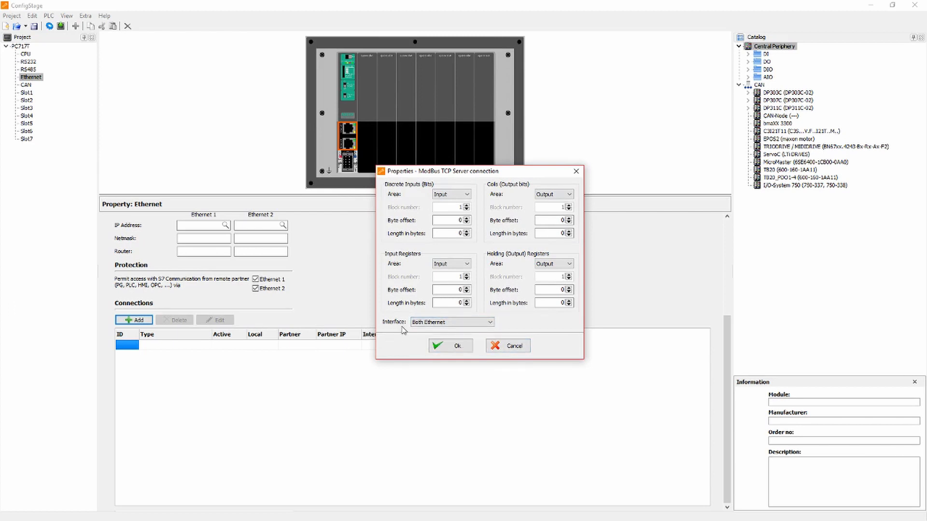
left_click(446, 347)
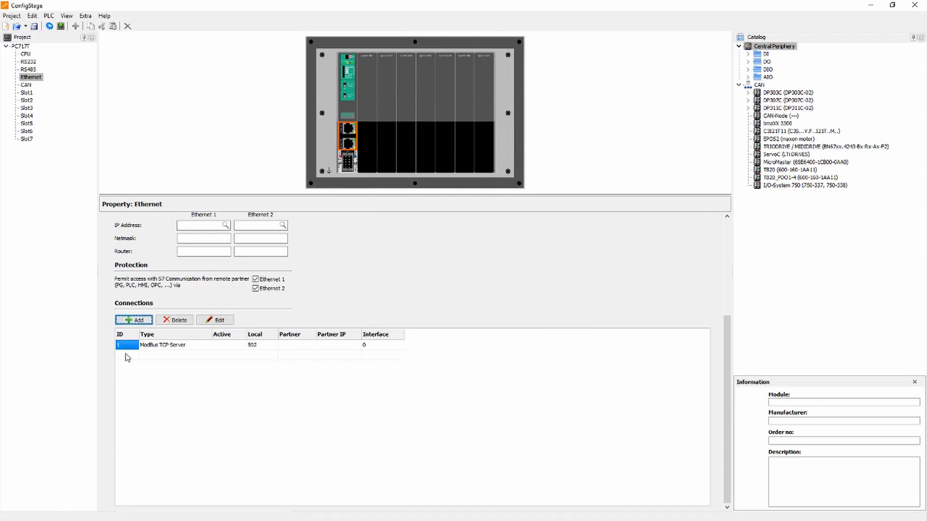
- Add an active S7 connection with ID 2, keeping the default partner settings
left_click(137, 321)
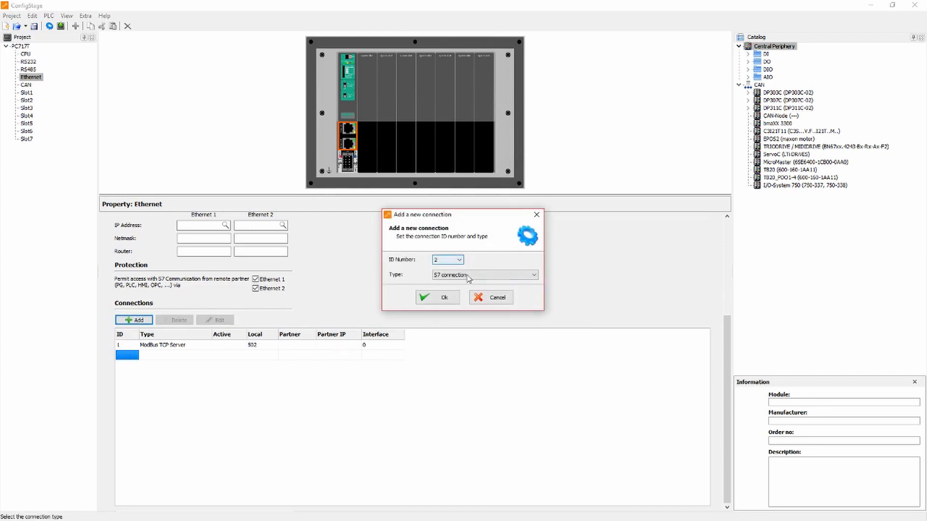
left_click(441, 297)
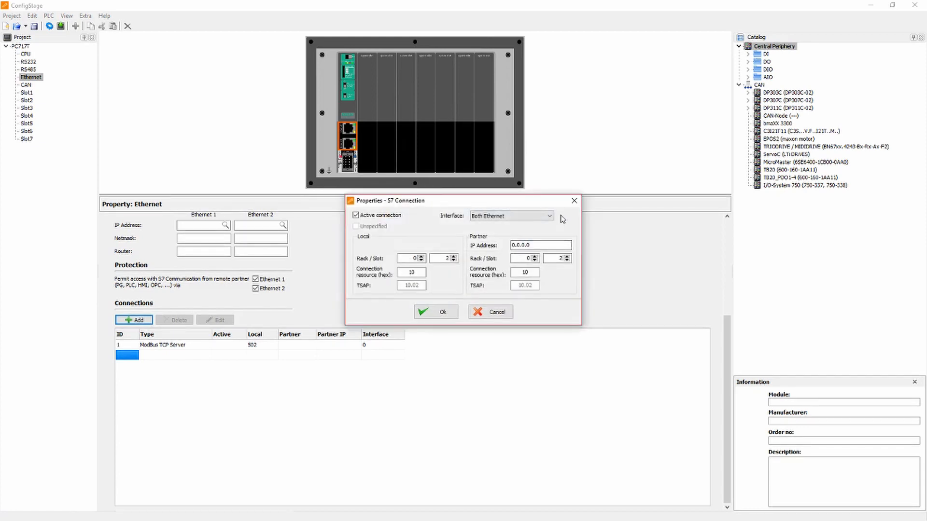
double_click(537, 246)
left_click(534, 247)
left_click(422, 310)
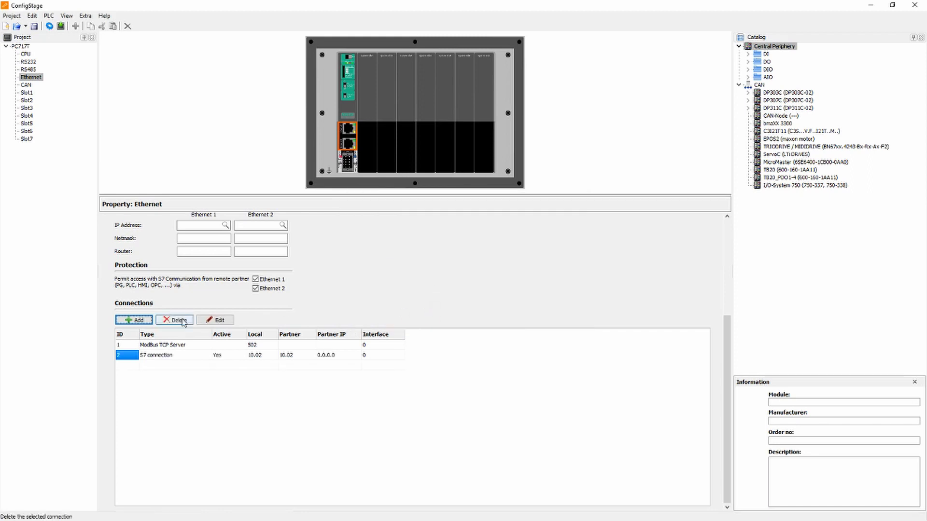
left_click(116, 354)
double_click(117, 355)
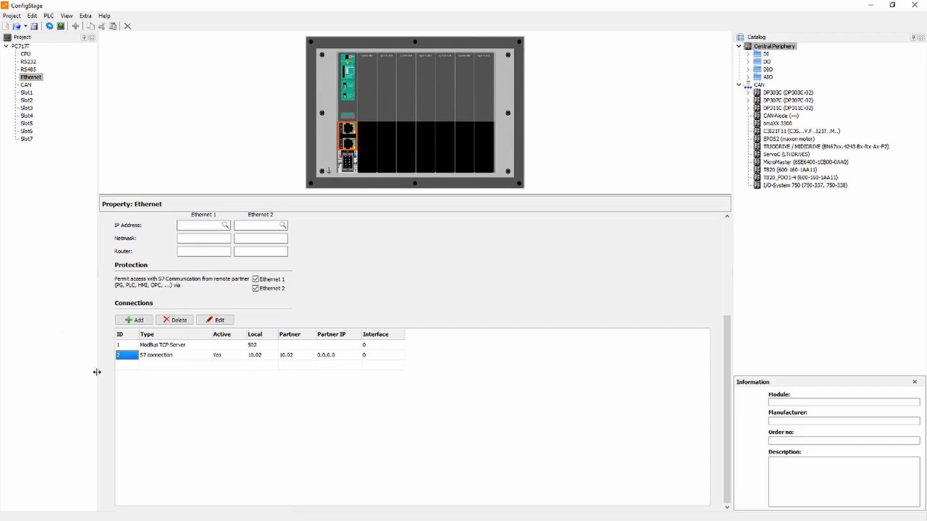
- Show the CAN interface properties and review the available baud rates
left_click(27, 85)
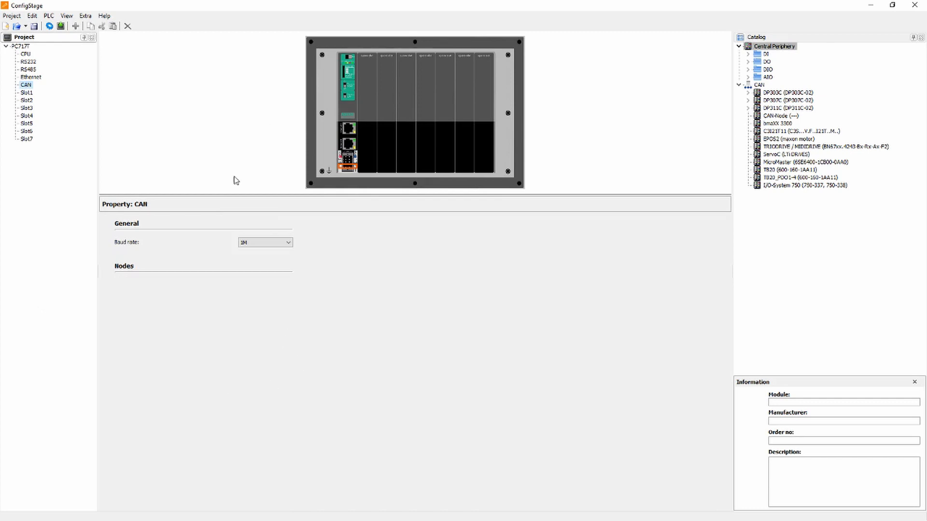
left_click(277, 242)
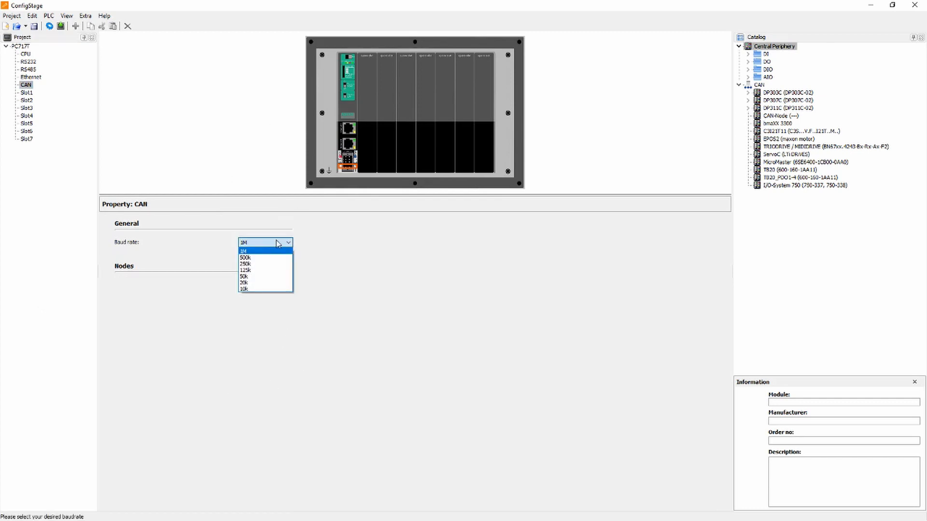
left_click(349, 229)
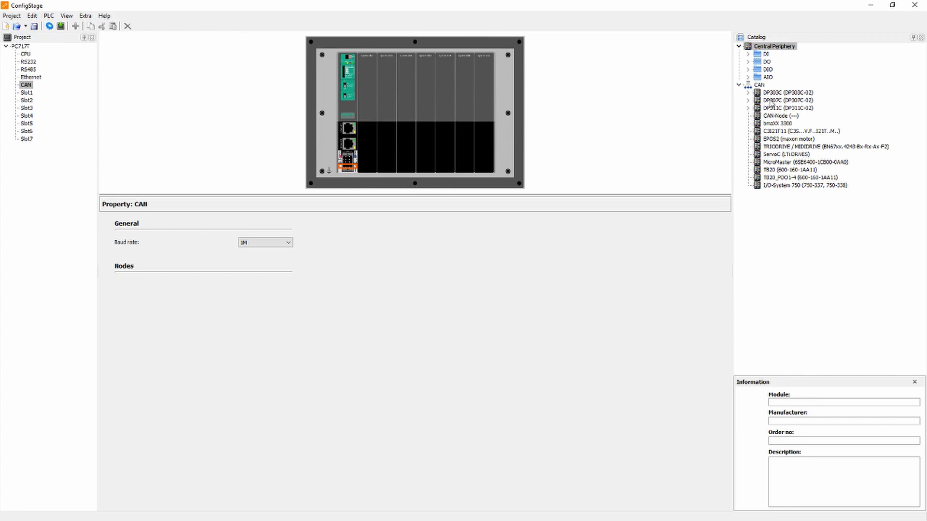
- Compare the DP303C, DP307C and DP311C catalog modules and add the DP307C to the CAN interface as a node
left_click(767, 110)
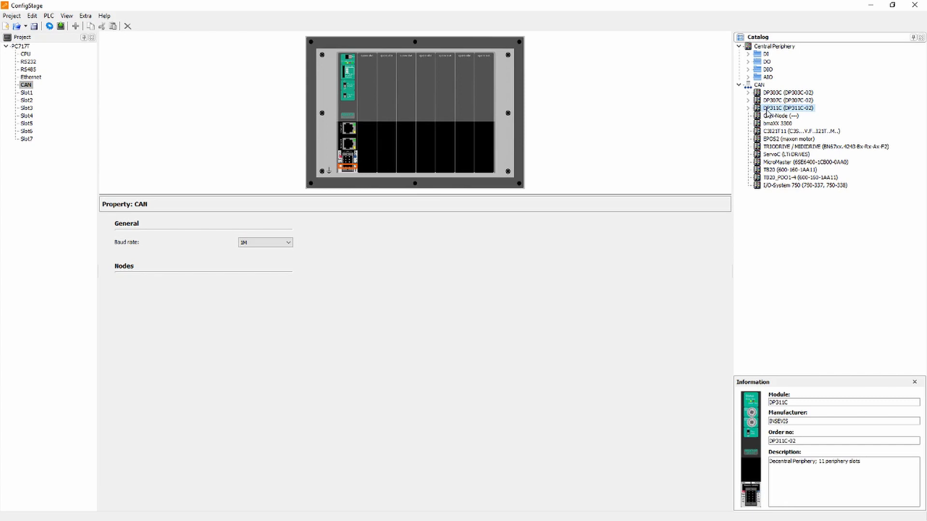
left_click(786, 93)
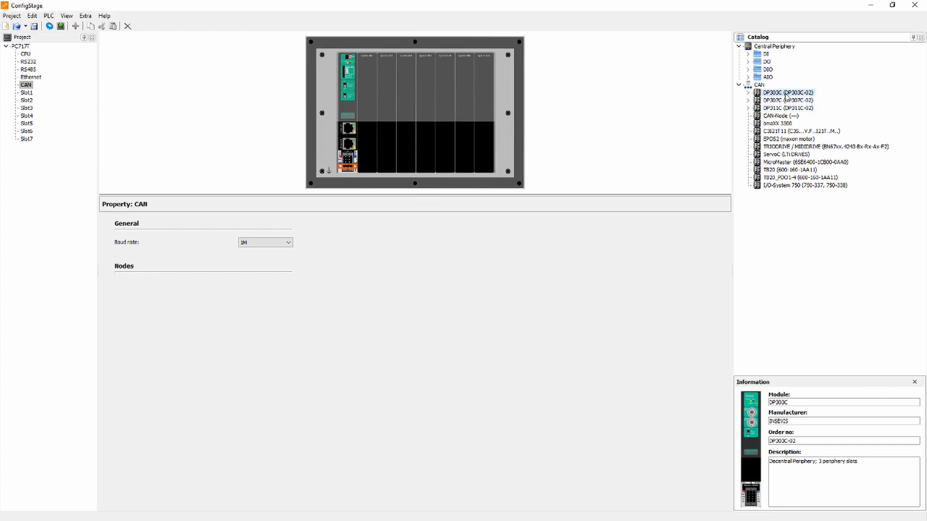
left_click(799, 101)
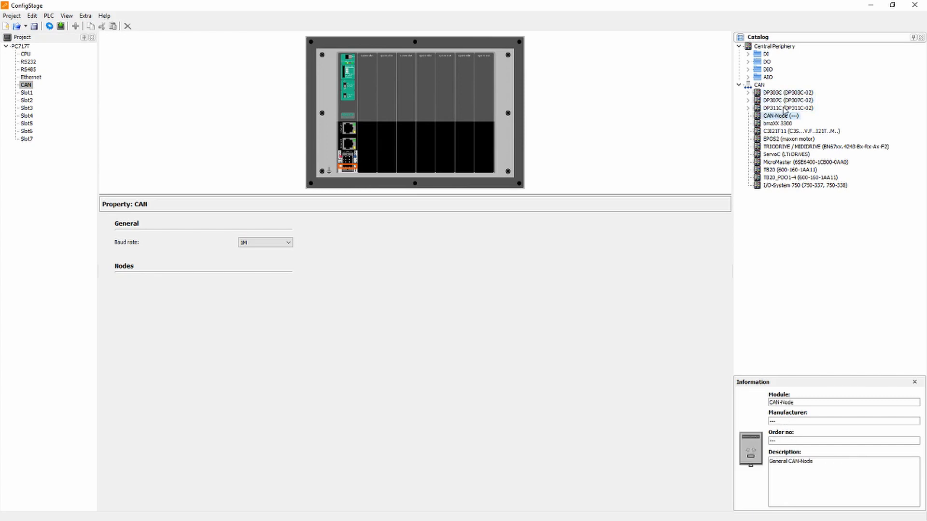
left_click(785, 110)
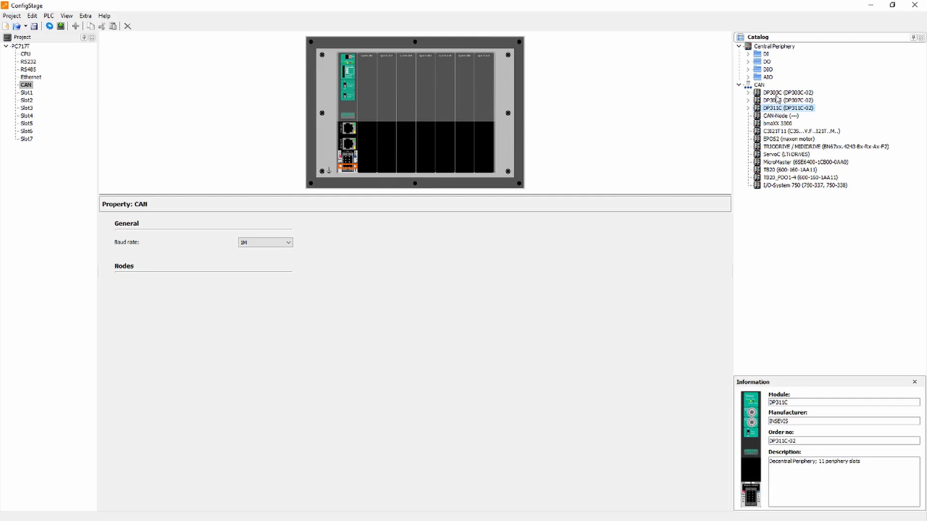
left_click(790, 101)
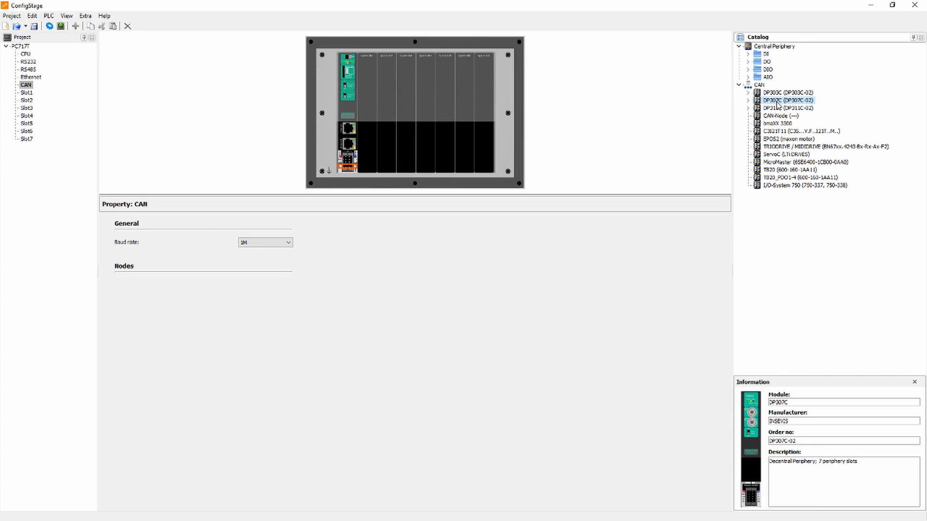
left_click_drag(777, 103, 343, 164)
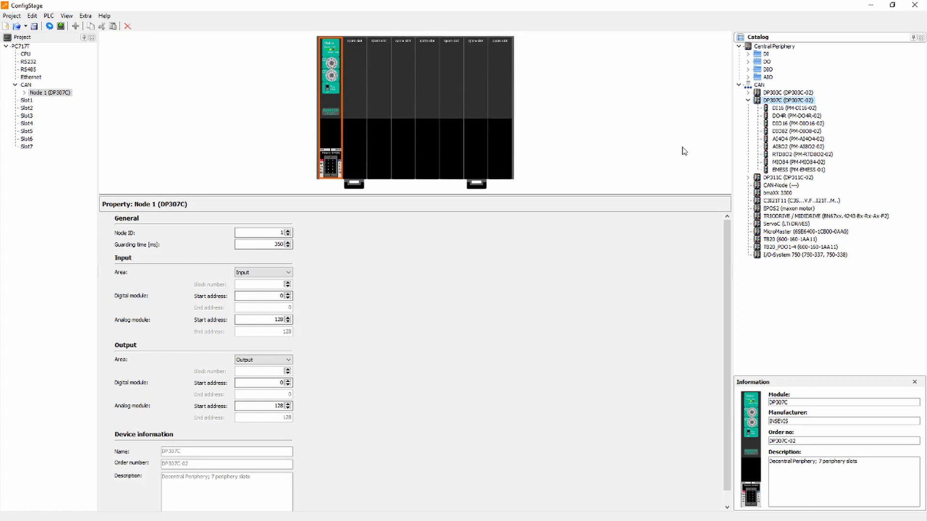
left_click(276, 231)
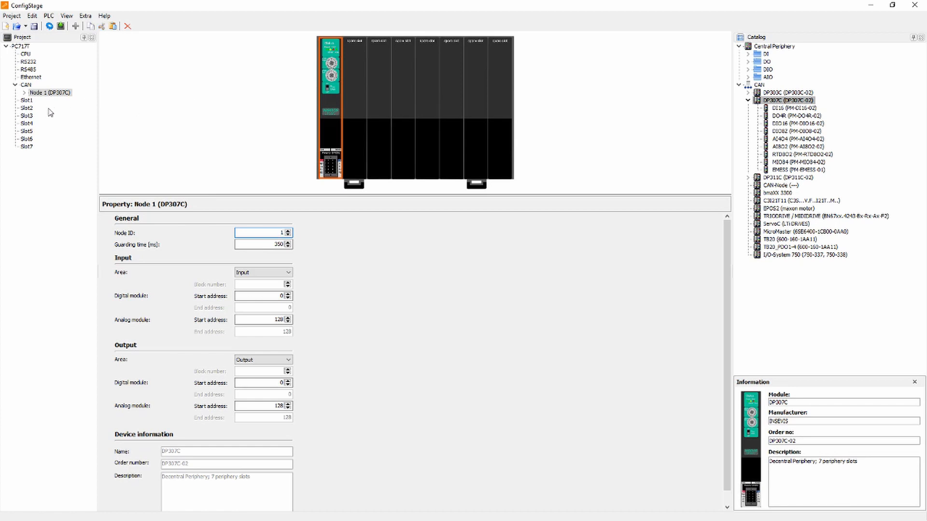
- Check the TB20 entry in the CAN catalog and add a general CAN-Node to the CAN interface
left_click(25, 86)
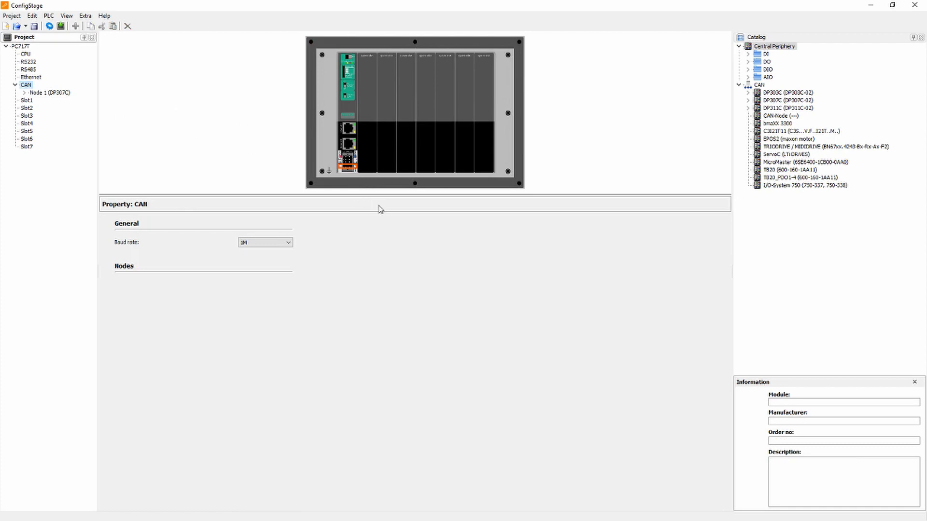
left_click(769, 177)
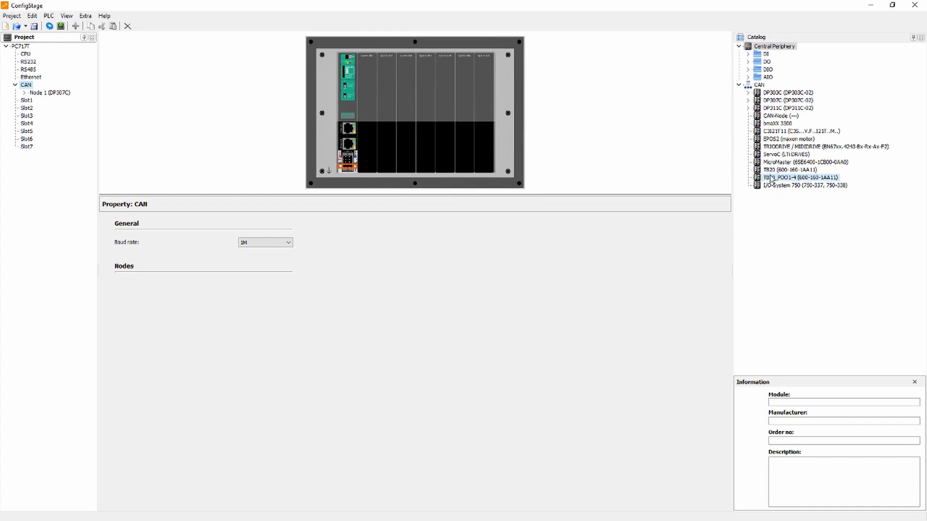
left_click(772, 170)
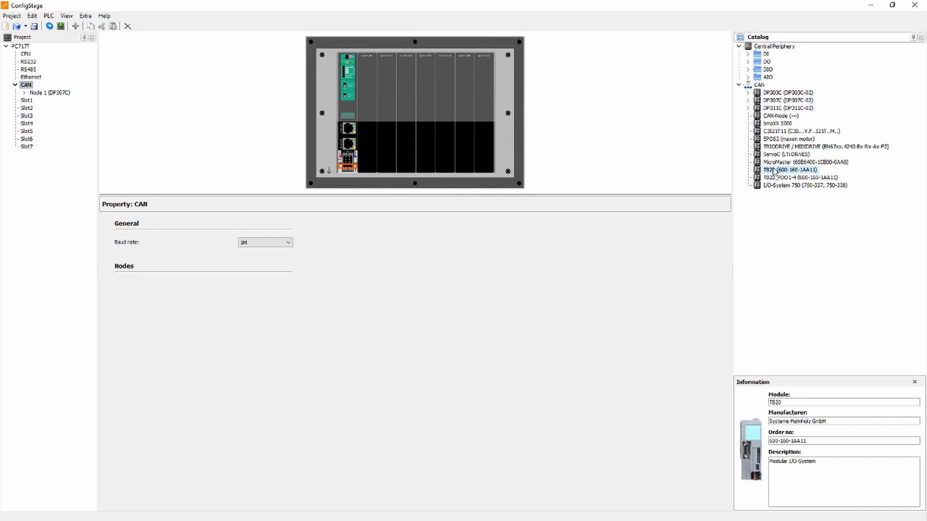
left_click_drag(778, 171, 879, 180)
left_click(775, 116)
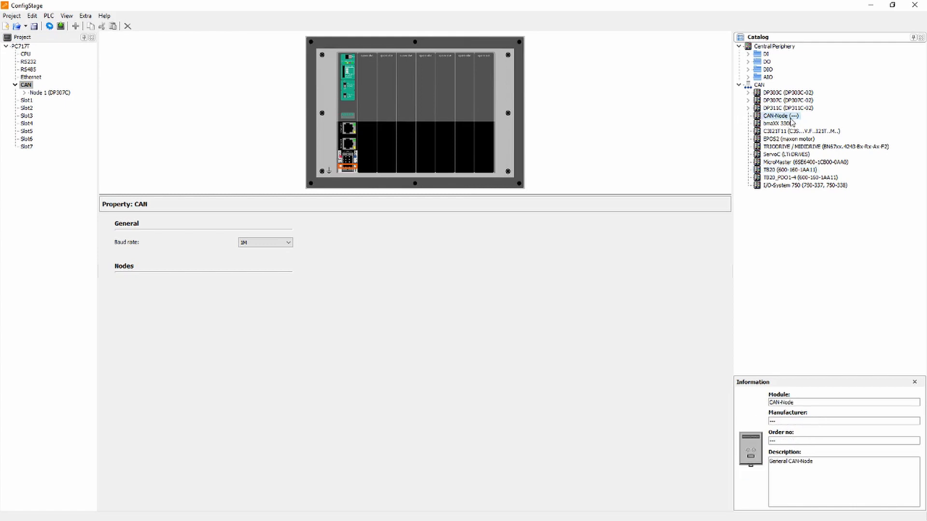
left_click_drag(771, 117, 346, 168)
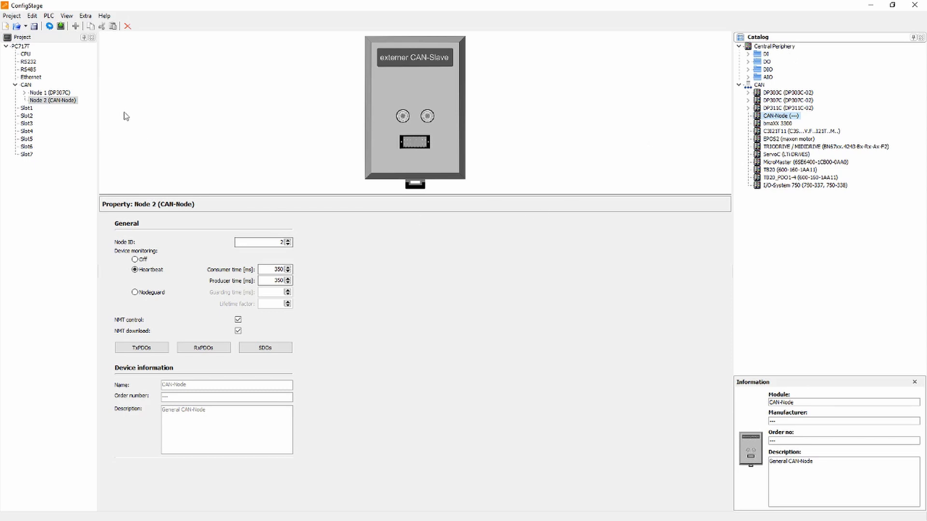
- Place DIO16 modules in slots 1 and 2 and an AI4O4 module in slot 3 of the panel PLC
left_click(29, 85)
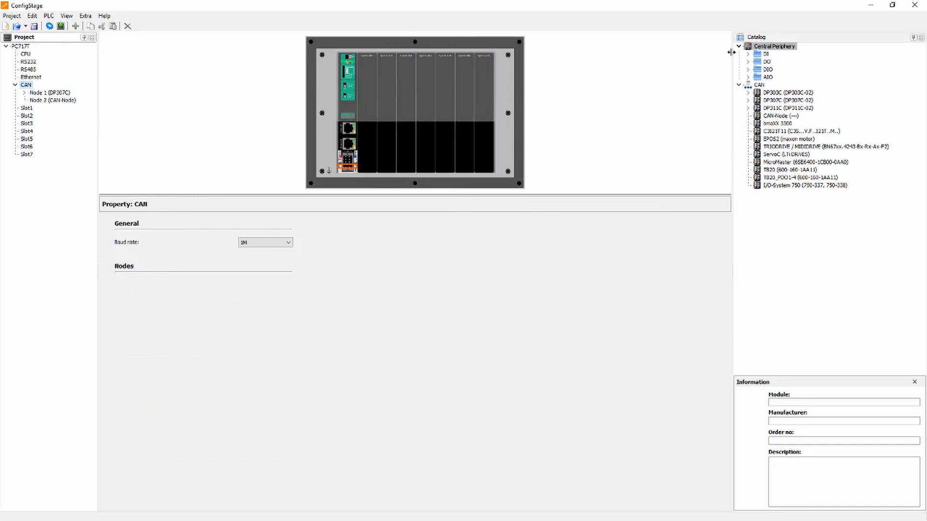
left_click(748, 69)
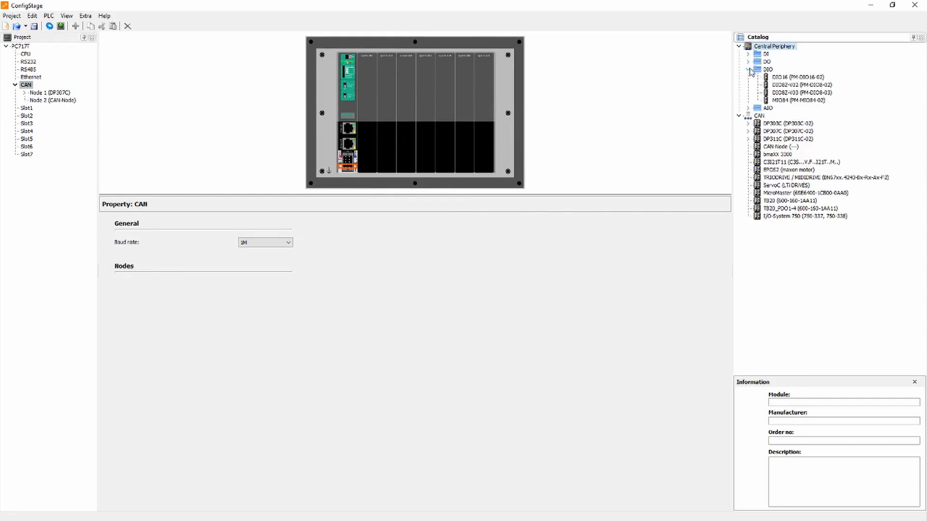
left_click(799, 78)
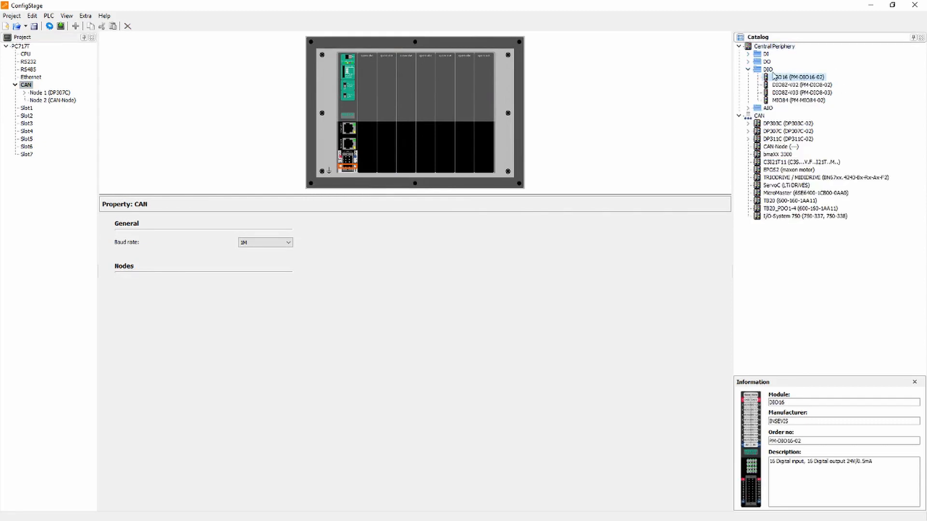
left_click_drag(790, 82, 364, 80)
left_click_drag(803, 78, 387, 99)
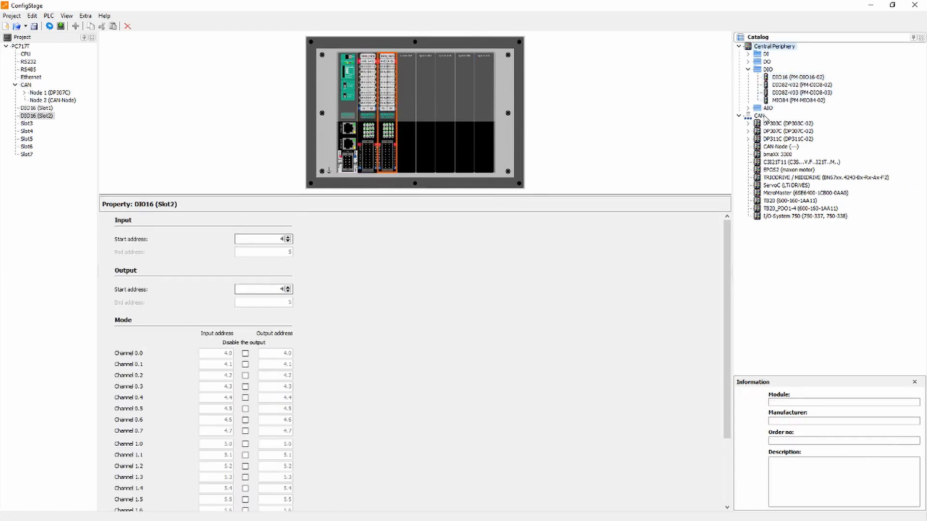
left_click(748, 108)
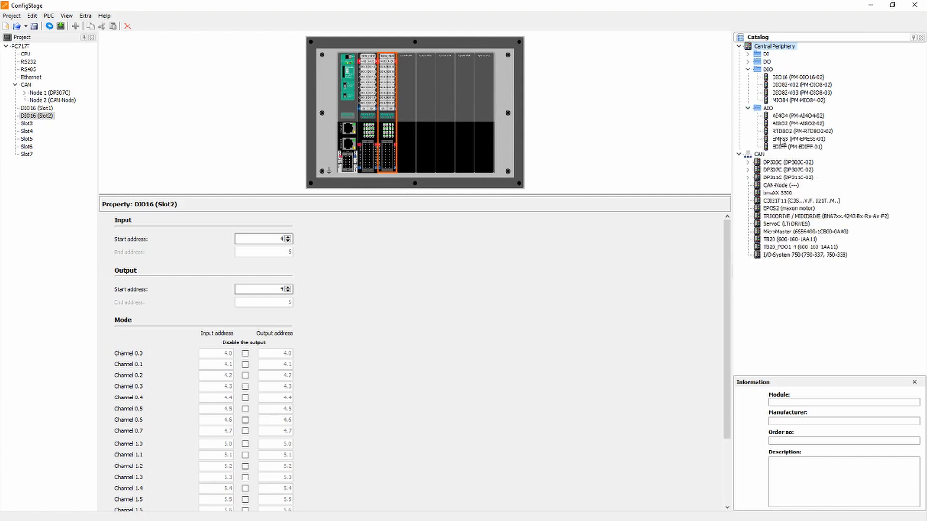
double_click(793, 116)
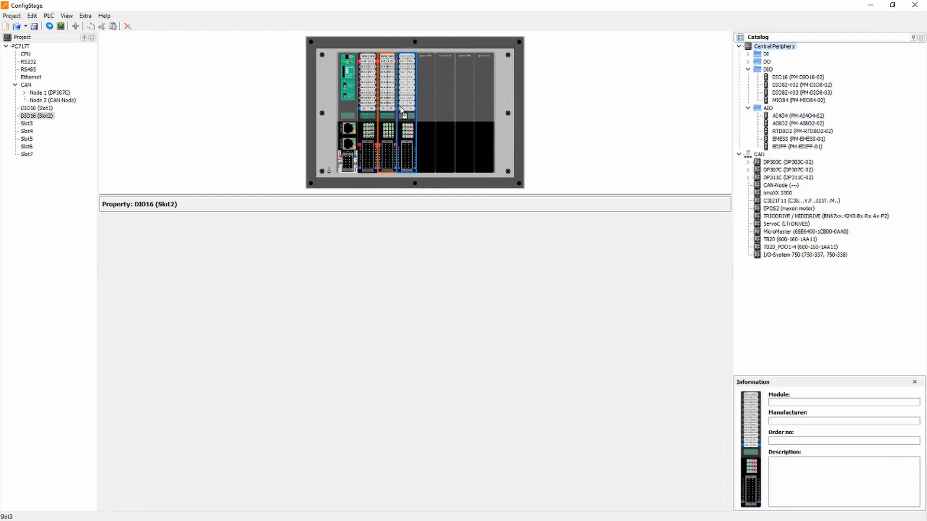
- Place an MIO84 module in slot 4 and delete it again
left_click_drag(797, 100, 429, 99)
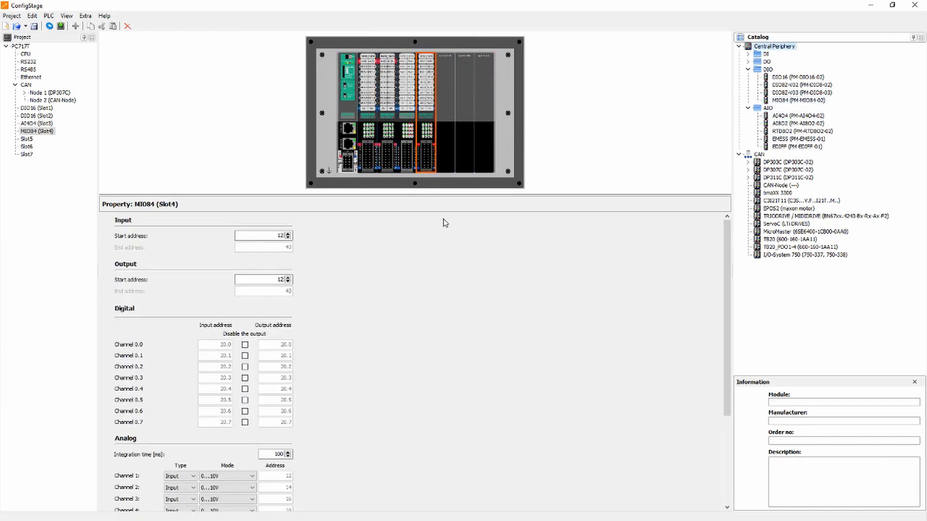
right_click(422, 87)
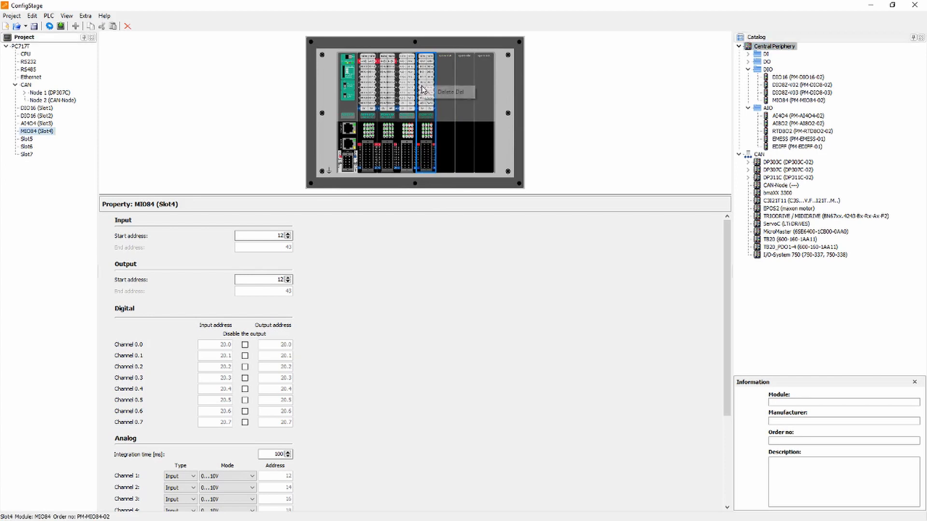
left_click(446, 92)
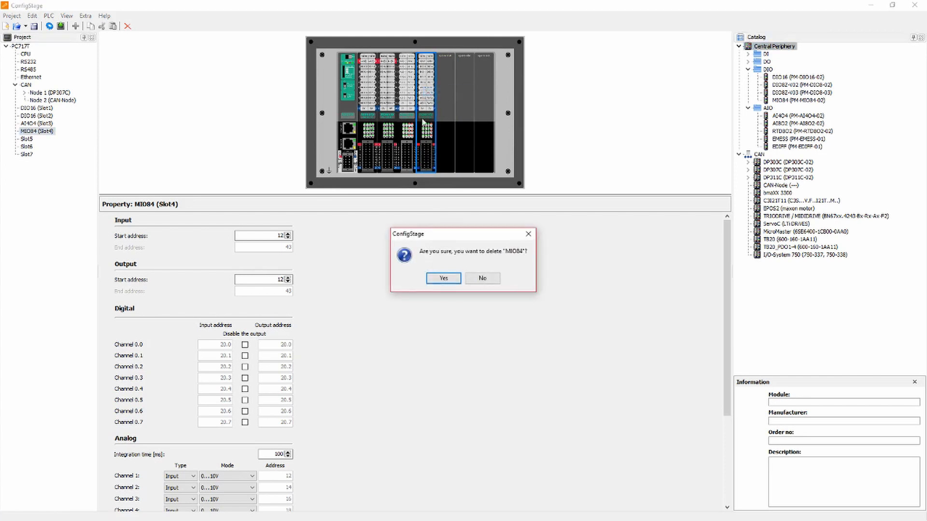
left_click(442, 279)
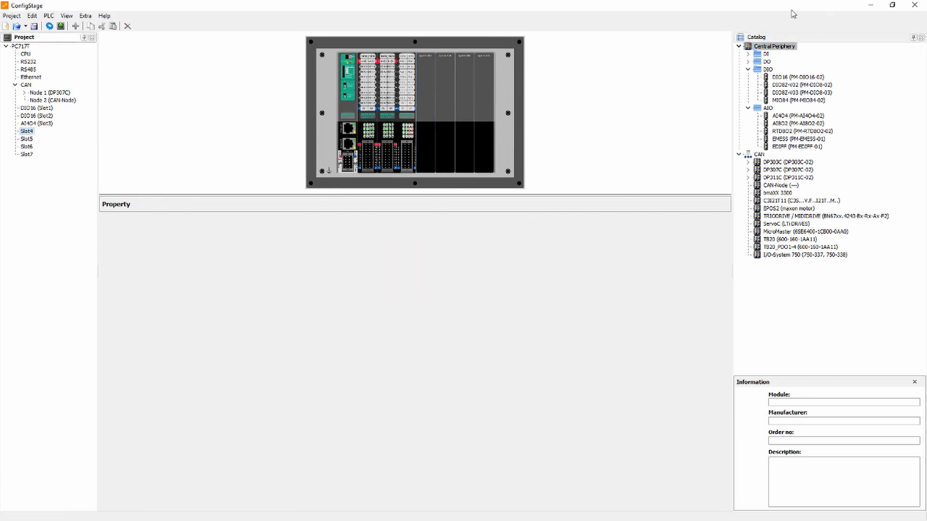
- Place the DO4R relay module from the digital output catalog group in slot 7
left_click(749, 62)
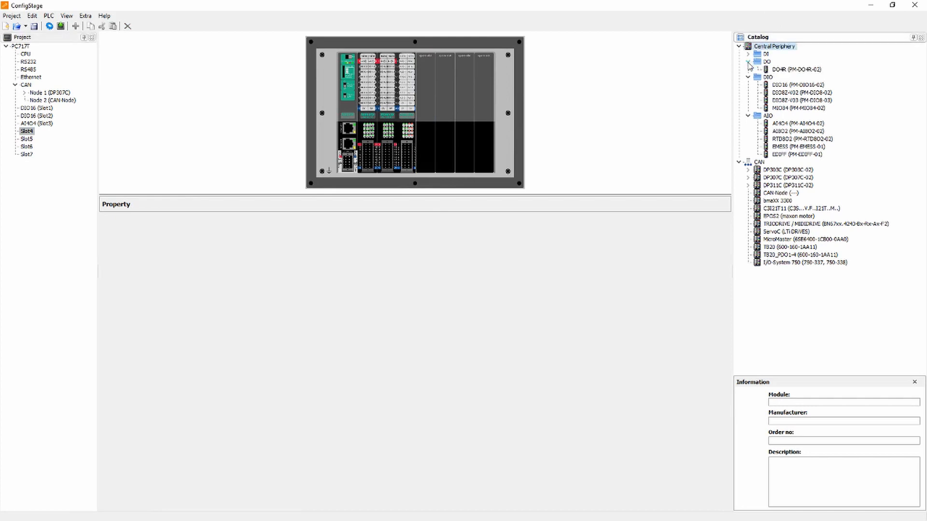
left_click(784, 70)
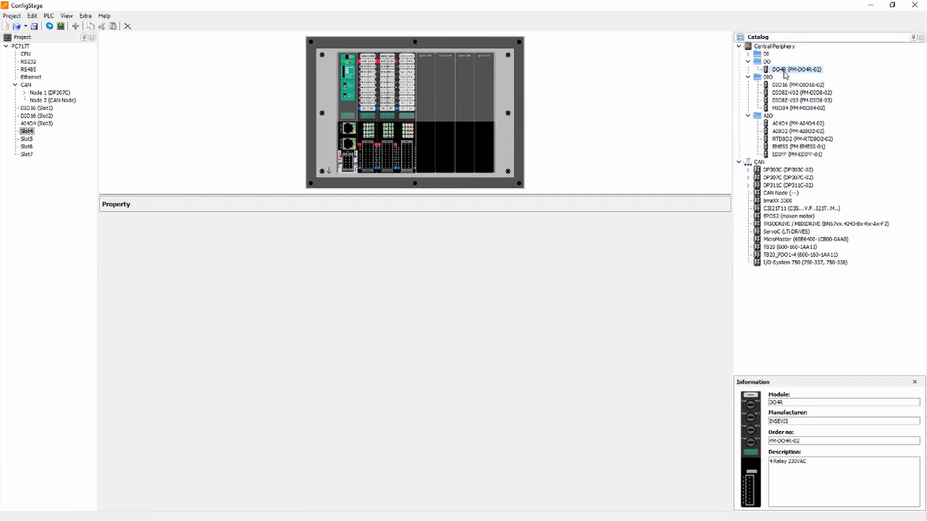
left_click_drag(784, 72, 486, 112)
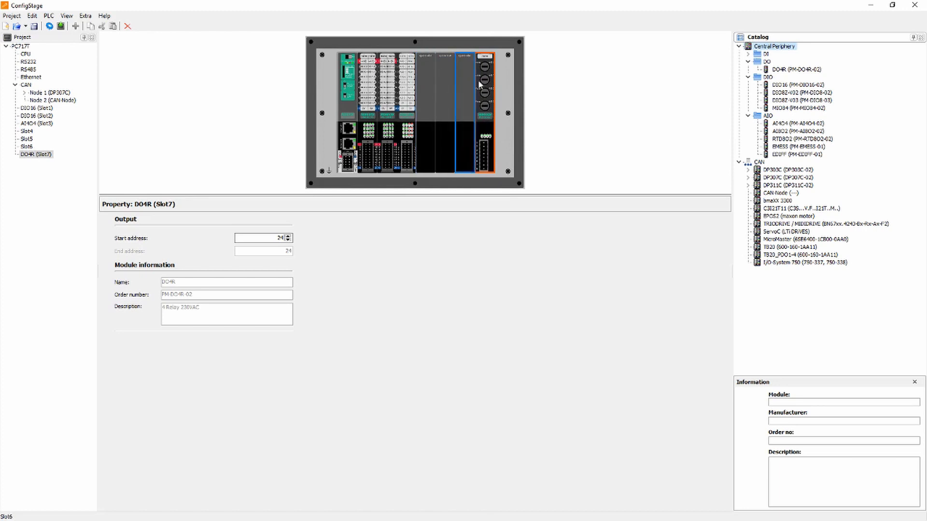
- Try to place a DO4R module in slot 4
left_click(448, 94)
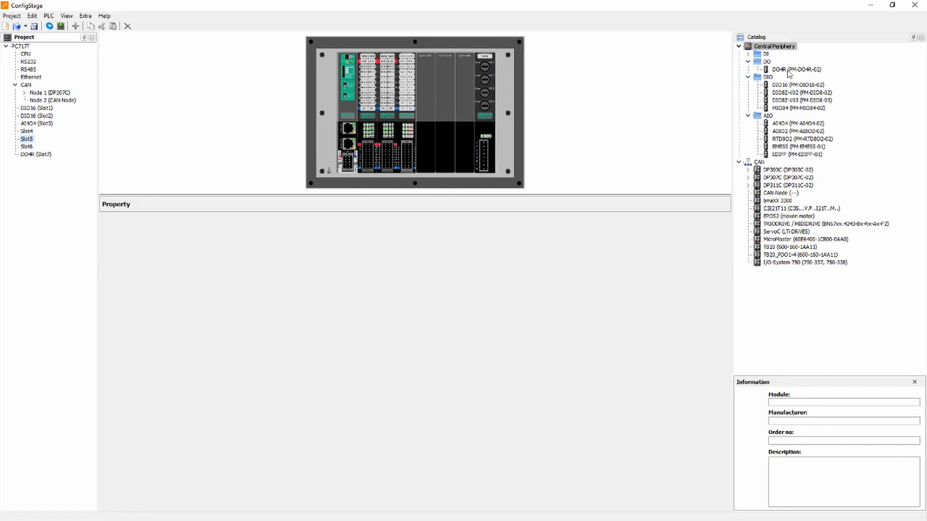
left_click_drag(796, 69, 427, 83)
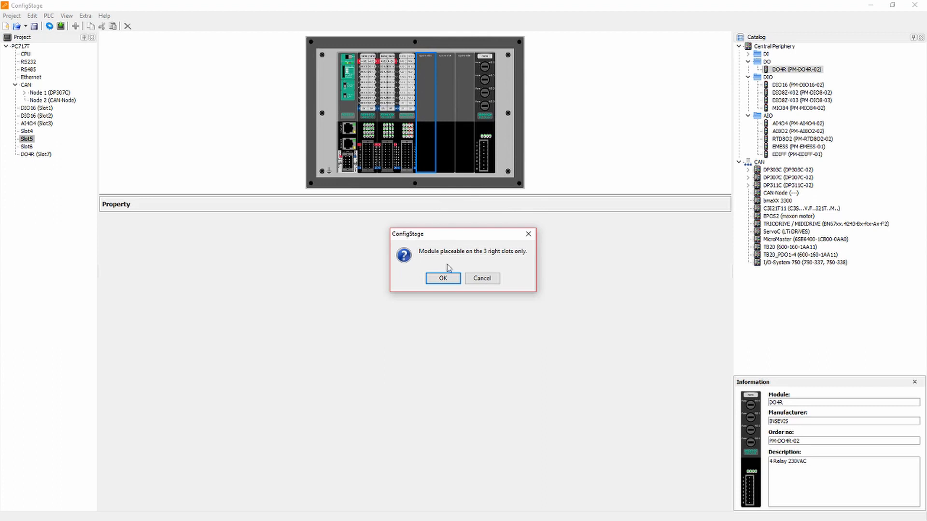
left_click(486, 282)
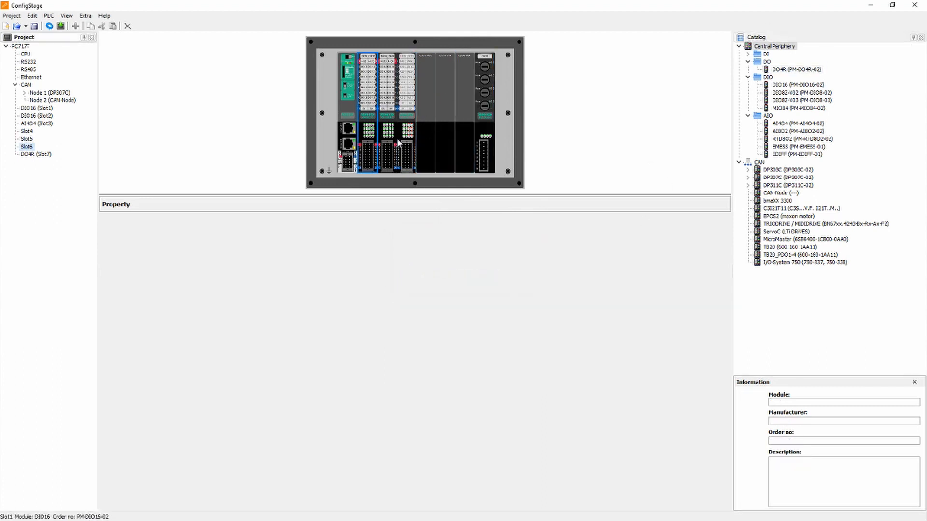
- Fill the remaining slots with a DO4R in slot 6, an AI4O4 in slot 4 and an MIO84 in slot 5
left_click_drag(792, 72, 461, 125)
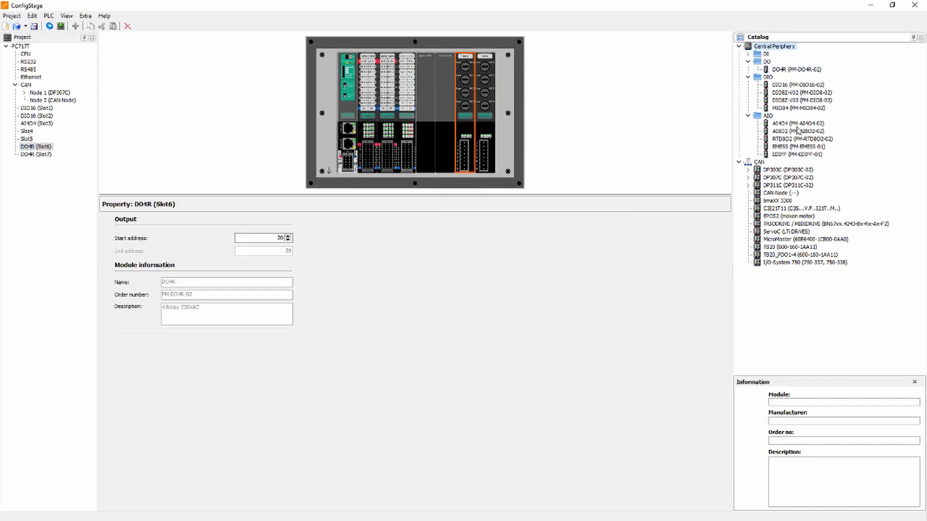
left_click_drag(780, 124, 427, 103)
left_click_drag(816, 110, 449, 114)
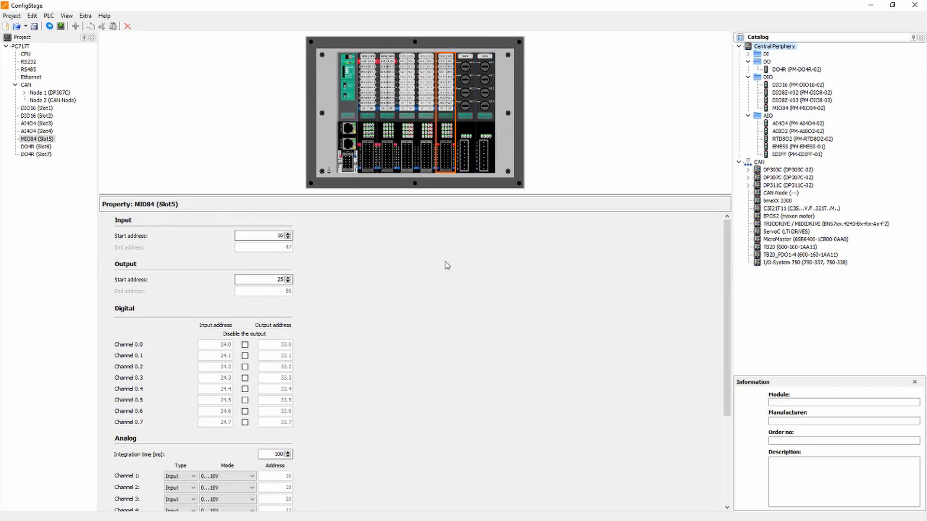
- Review the properties of the placed modules in slots 3 to 6, selecting them in the rack view
left_click(423, 151)
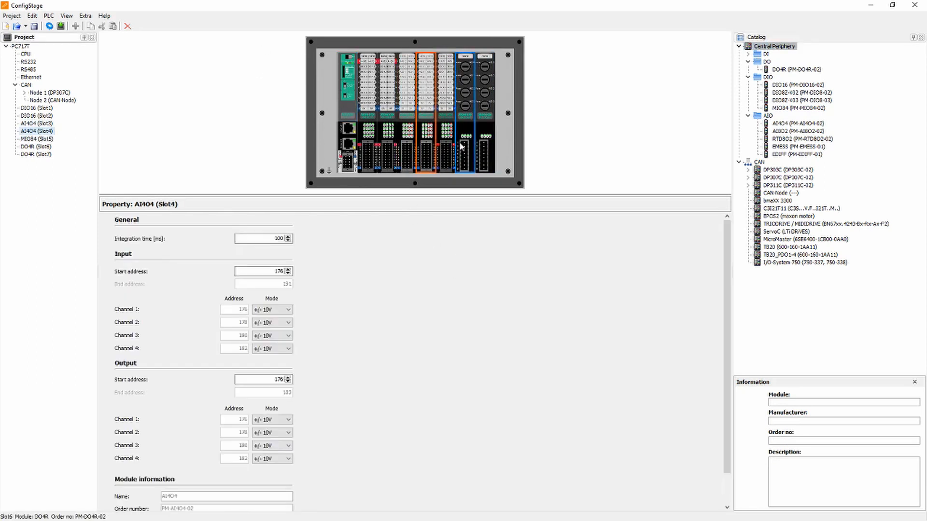
left_click(462, 147)
left_click(445, 150)
left_click(409, 156)
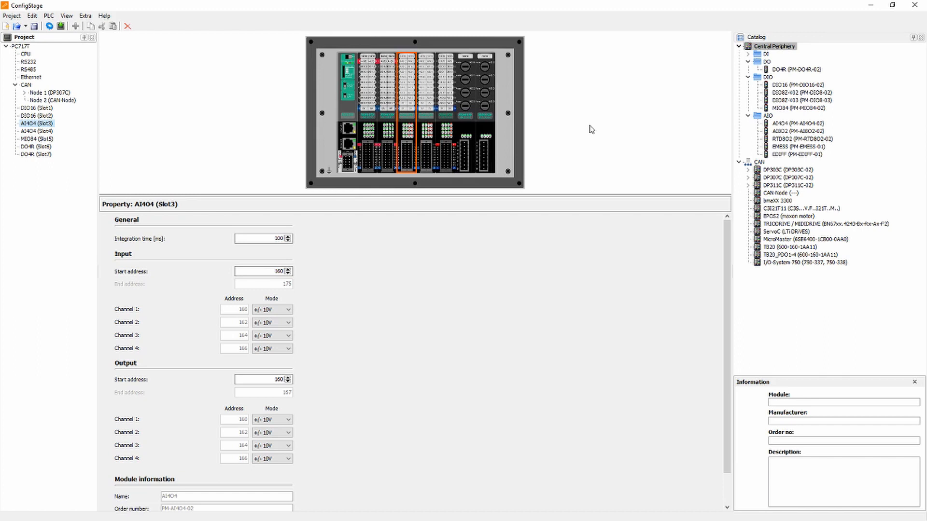
- Open the address overview and examine the input and output address ranges of the modules in each slot
left_click(73, 17)
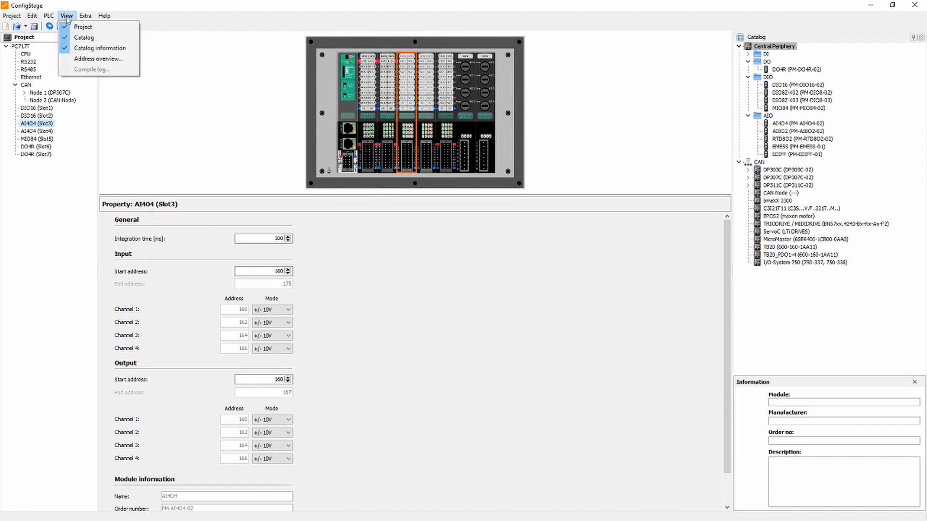
left_click(96, 58)
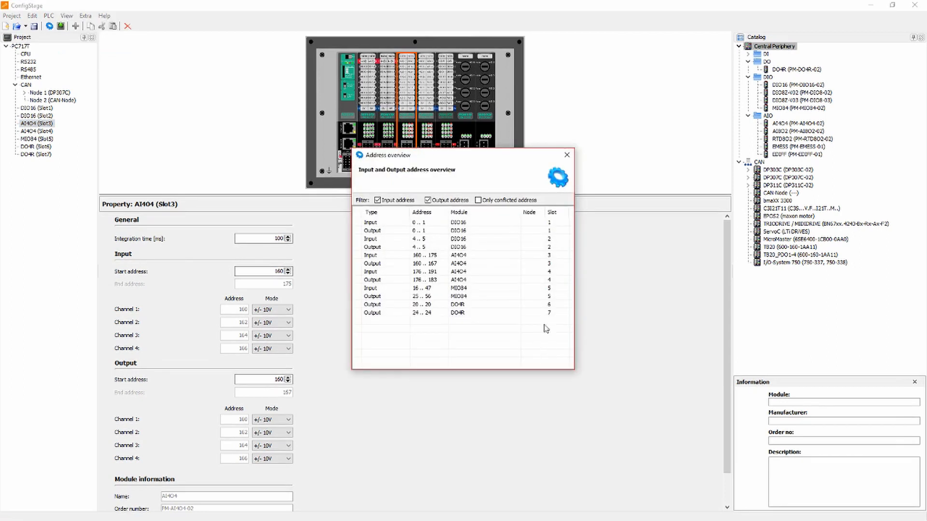
left_click(475, 231)
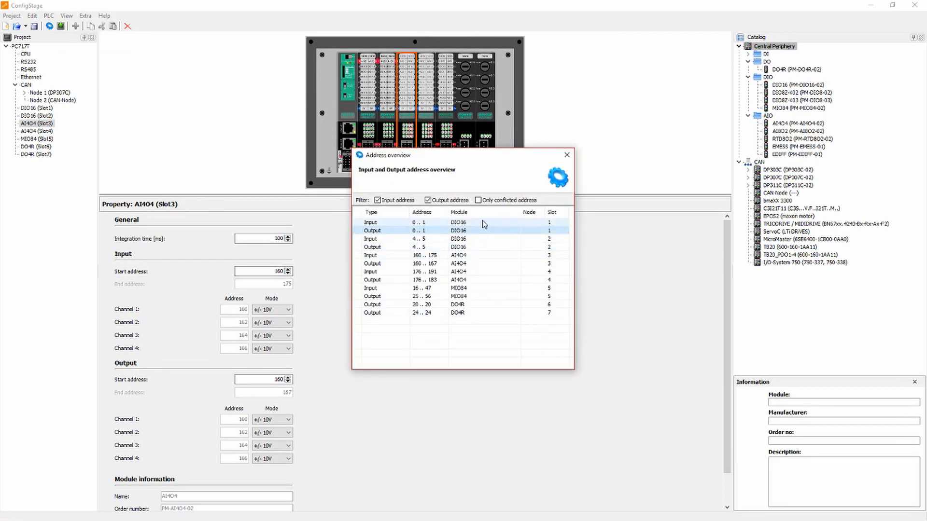
left_click(484, 224)
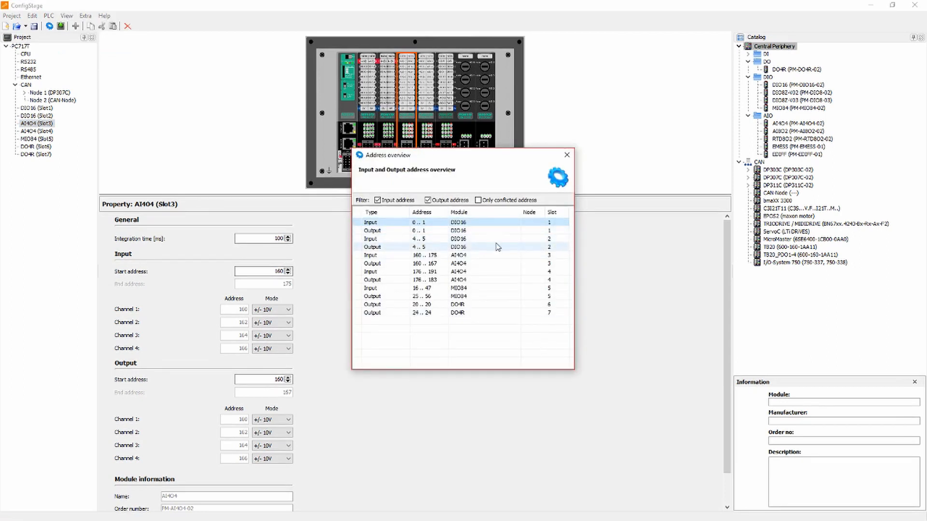
left_click(497, 247)
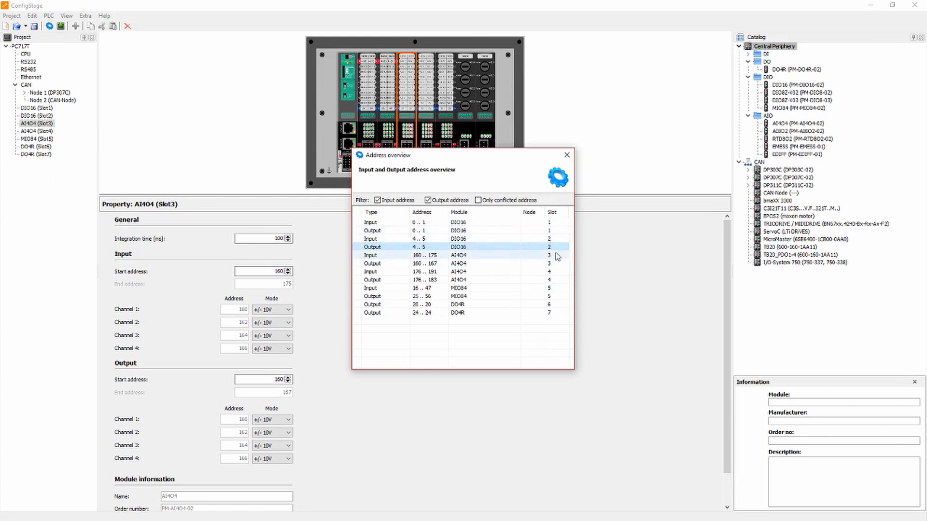
left_click(511, 305)
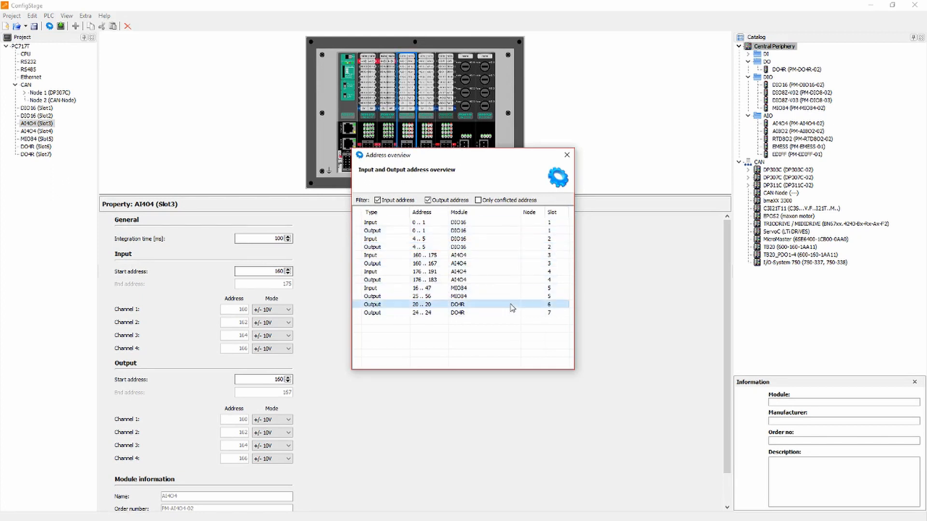
left_click(536, 214)
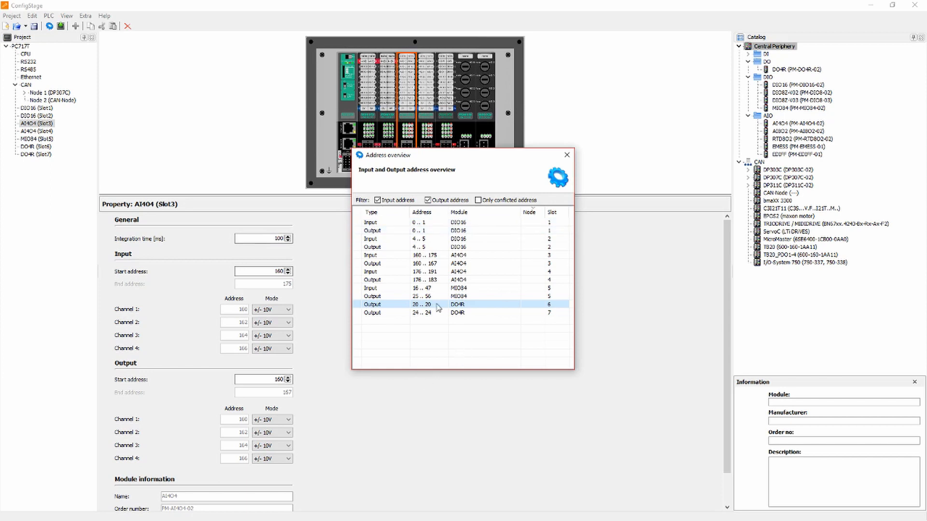
- Inspect the modules' properties through their entries in the address overview, ending with the slot 3 input entry, and close the overview
left_click(428, 283)
left_click(519, 313)
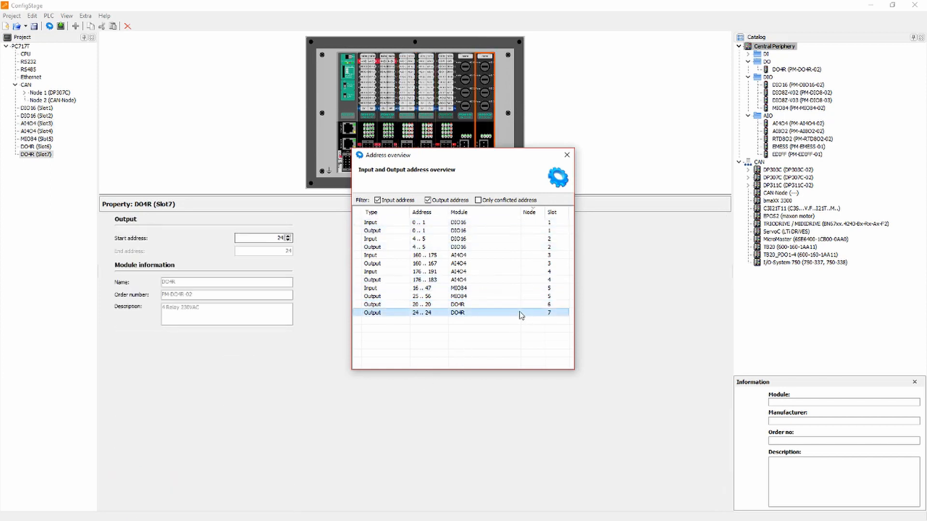
left_click(501, 273)
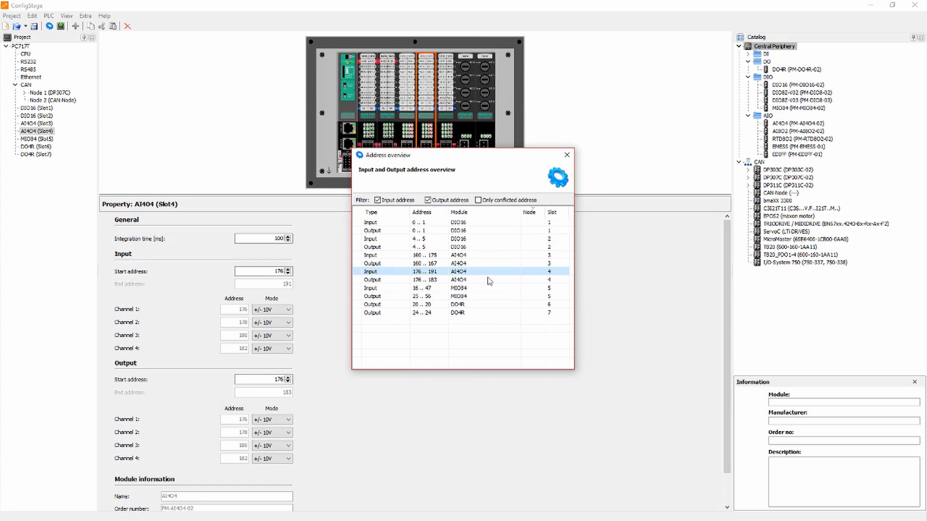
left_click(517, 264)
left_click(522, 238)
left_click(513, 222)
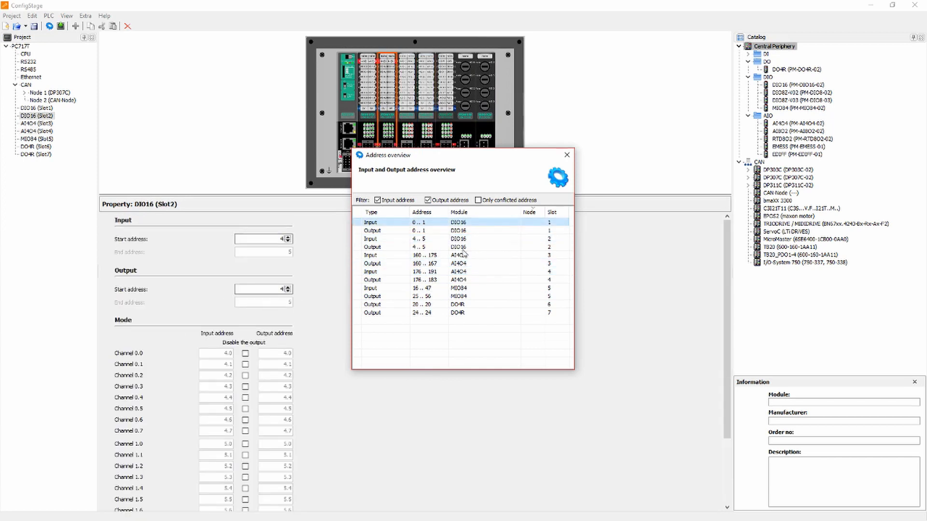
left_click(478, 255)
left_click(464, 306)
left_click(476, 255)
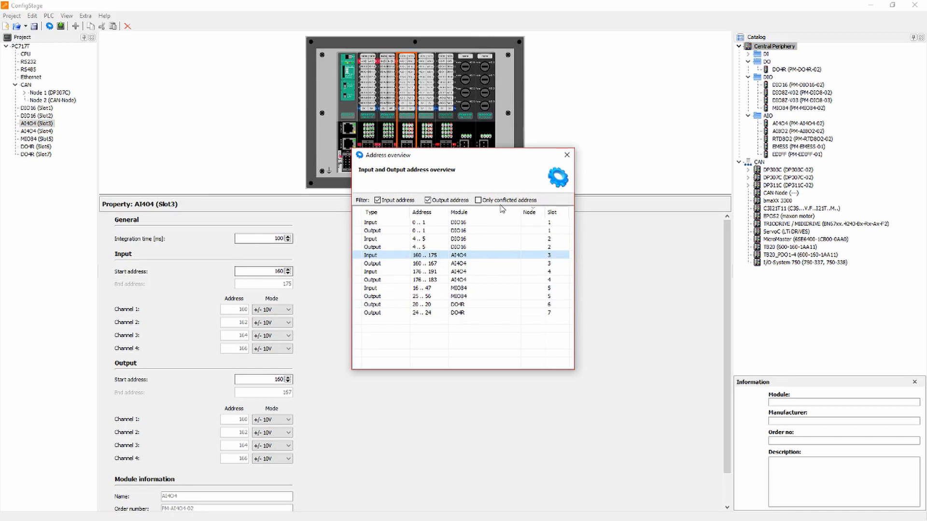
left_click(567, 155)
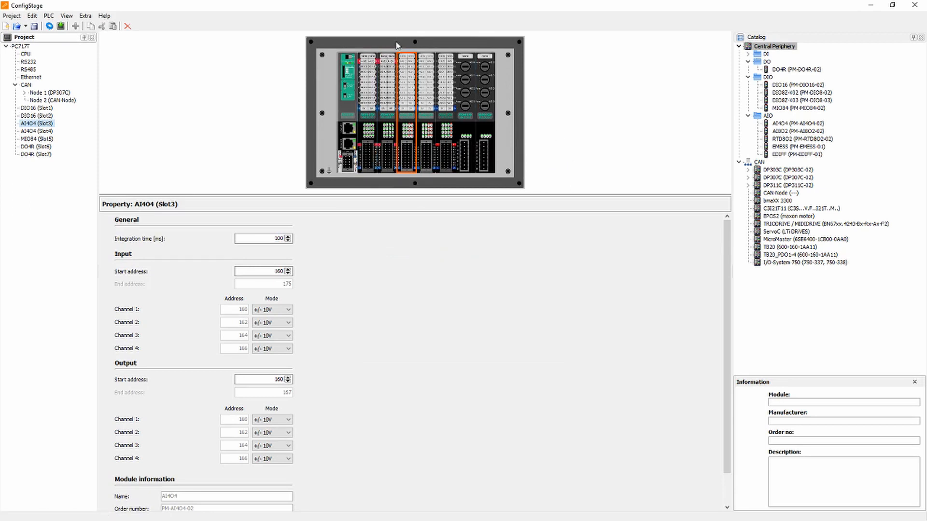
- Show the properties of the DIO16 in slot 1 and examine its start addresses, channel modes and module information
left_click(376, 62)
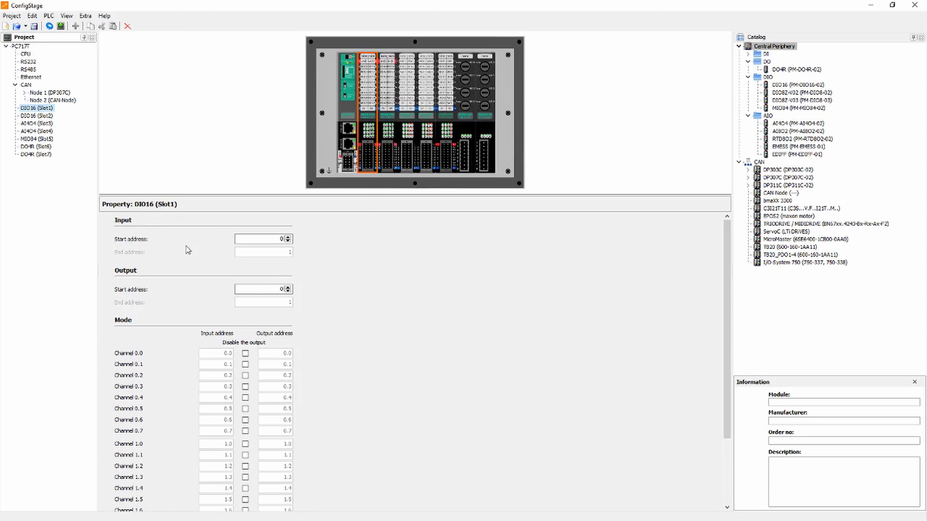
left_click(254, 238)
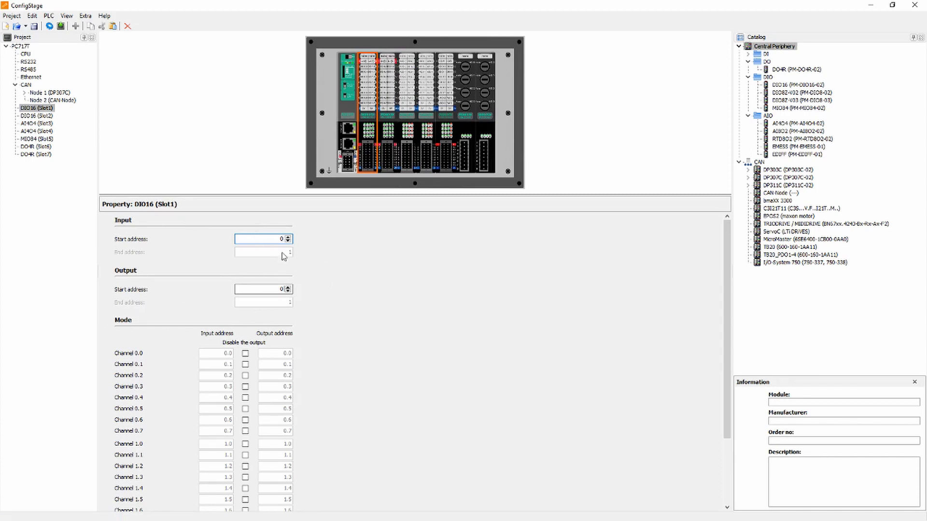
scroll(404, 221, "down", 3)
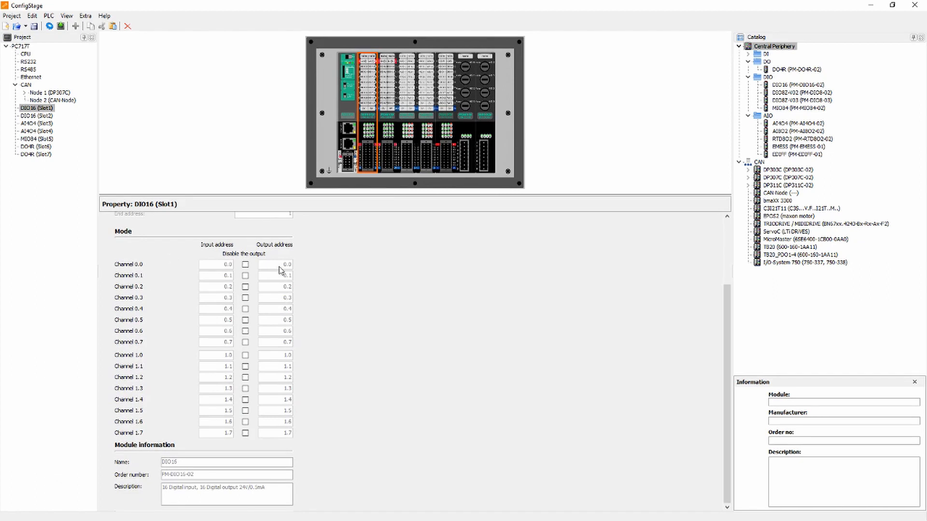
- Disable the outputs of channels 0.0, 0.1, 0.2, 0.7, 1.3 and 1.6 on the DIO16 in slot 1
left_click(245, 265)
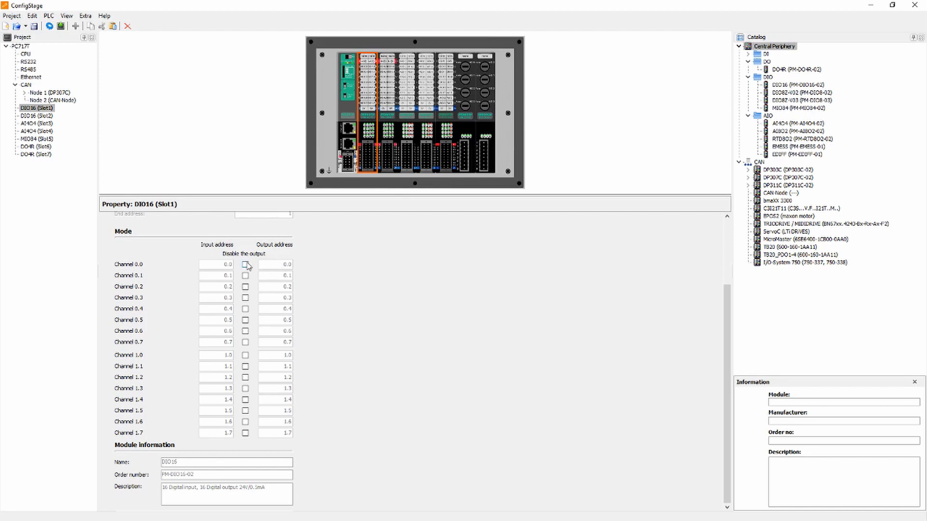
left_click(245, 286)
left_click(245, 342)
left_click(245, 389)
left_click(245, 422)
scroll(454, 382, "up", 3)
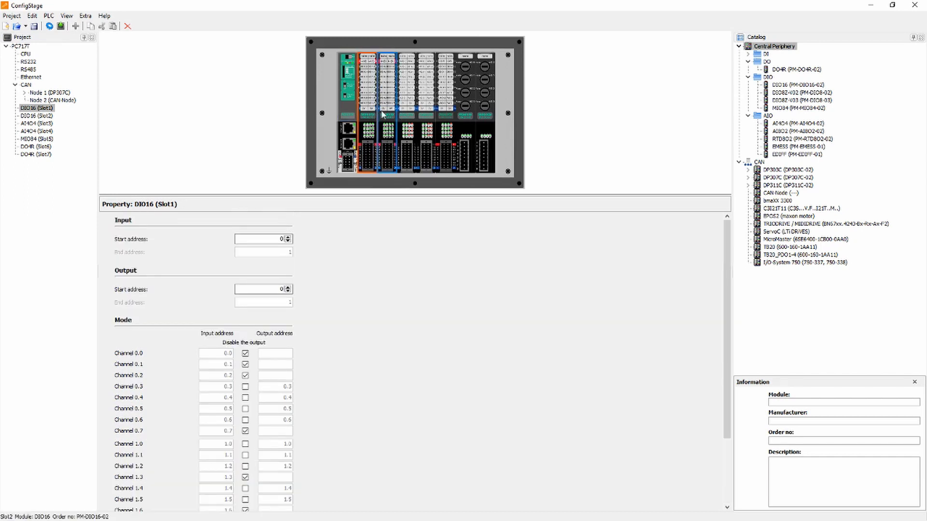
- Disable the outputs of digital channels 0.2, 0.4 and 0.6 on the MIO84 in slot 5
left_click(407, 101)
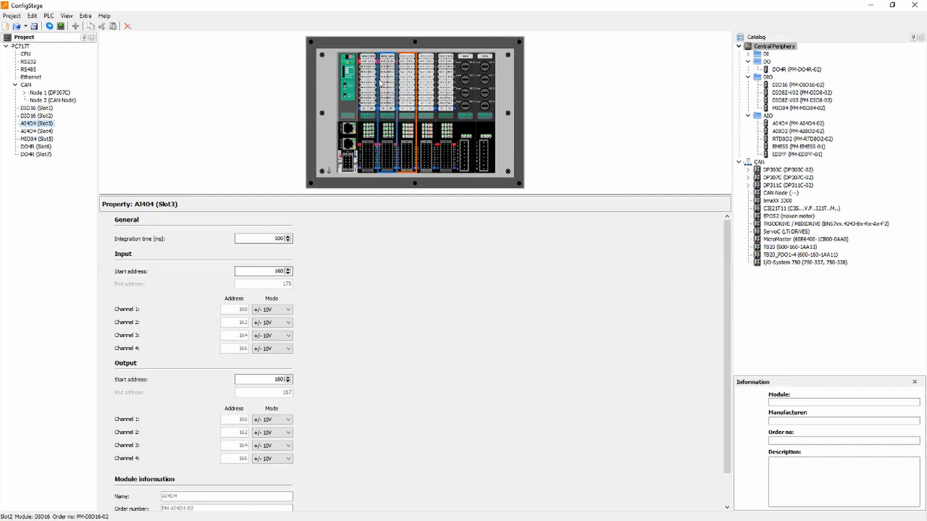
left_click(428, 93)
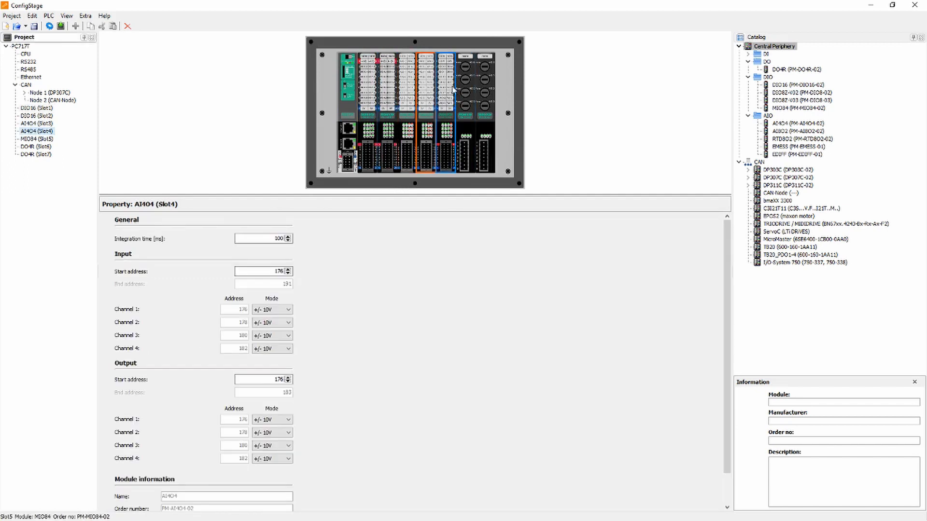
left_click(448, 92)
scroll(338, 398, "down", 1)
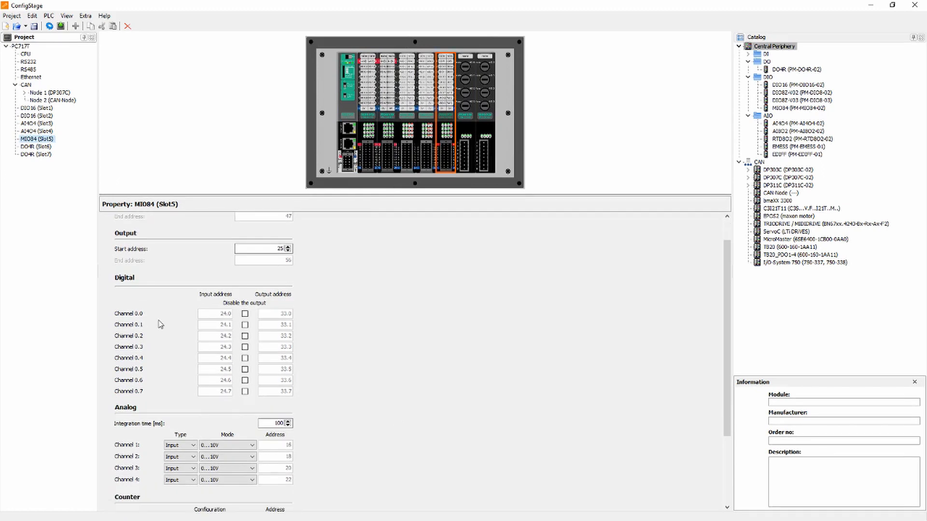
left_click(245, 336)
left_click(246, 358)
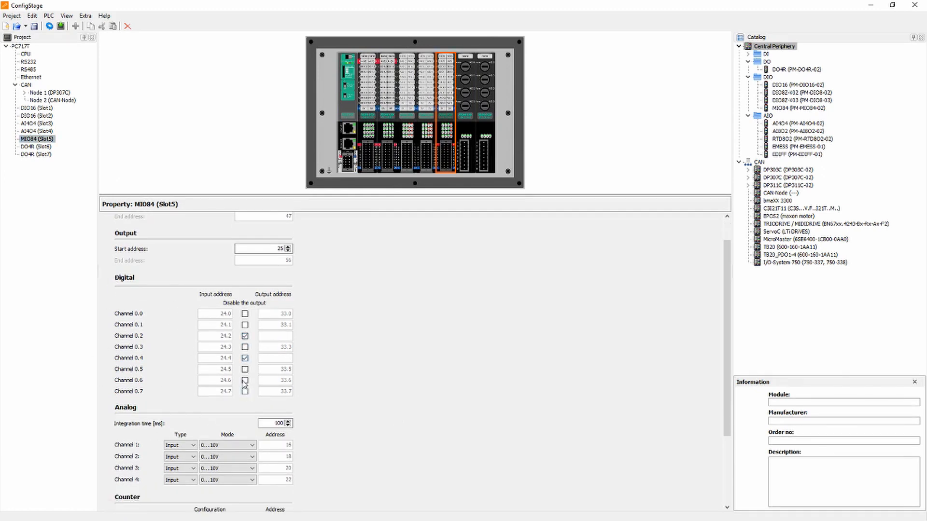
scroll(440, 263, "up", 1)
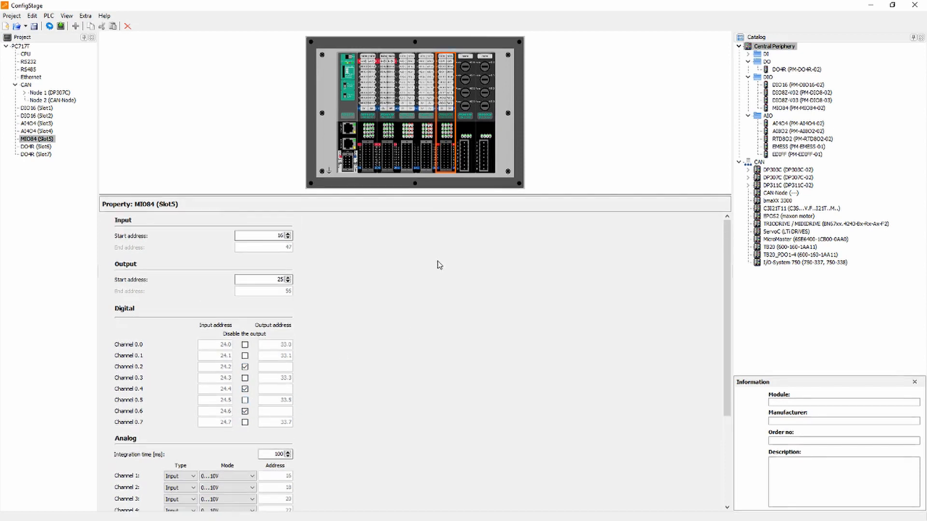
- Examine the AI4O4 in slot 3: its integration time, start addresses and the modes available for input and output channel 1
left_click(411, 97)
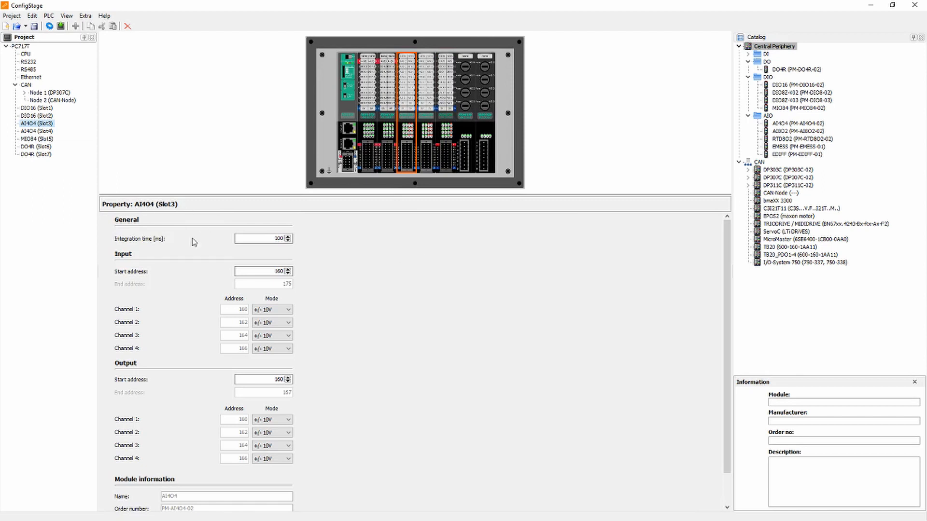
scroll(321, 259, "down", 2)
scroll(375, 294, "up", 2)
left_click(261, 272)
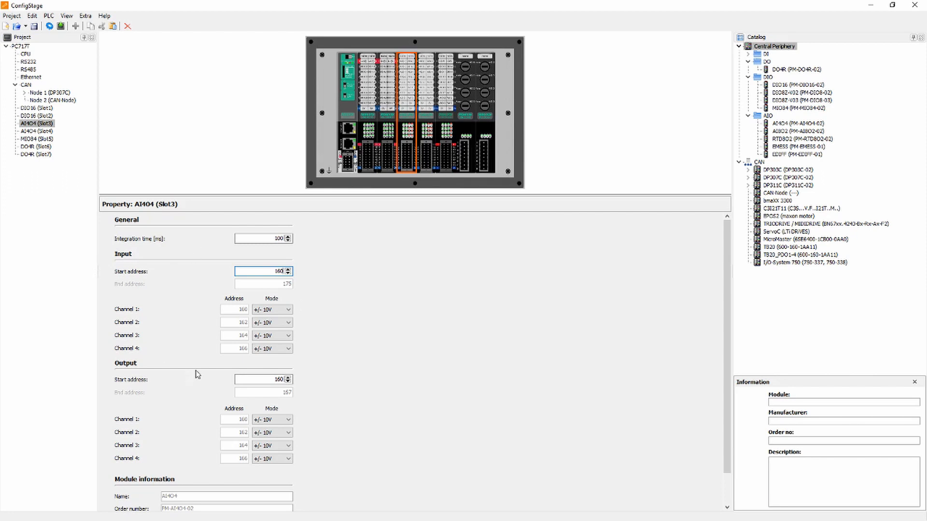
left_click(268, 310)
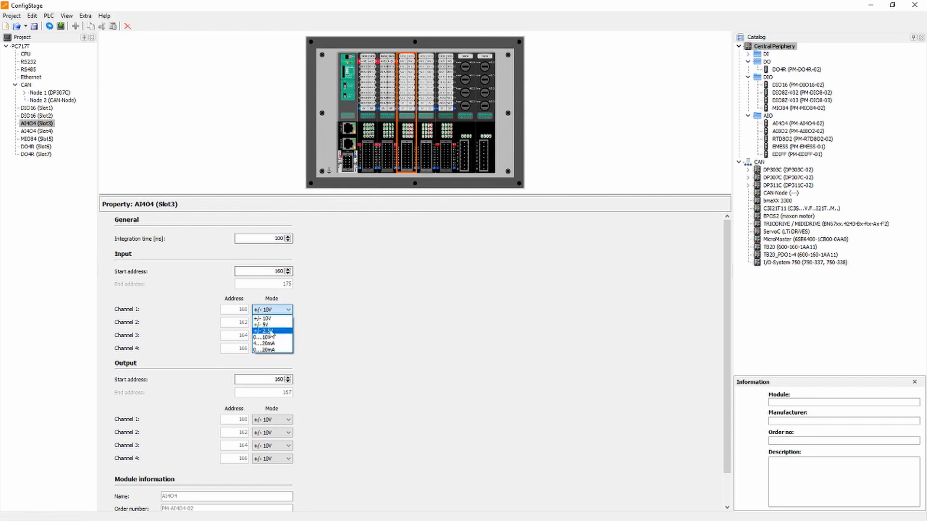
left_click(297, 357)
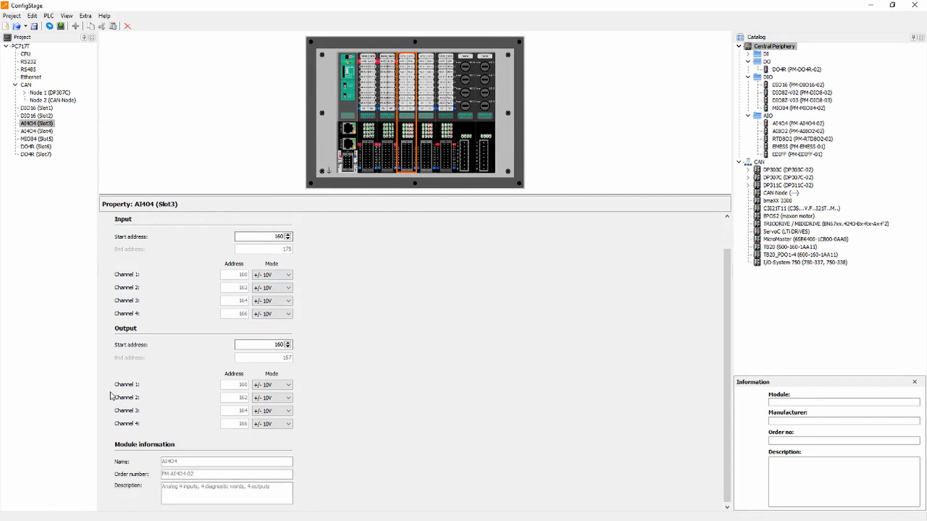
scroll(109, 391, "down", 2)
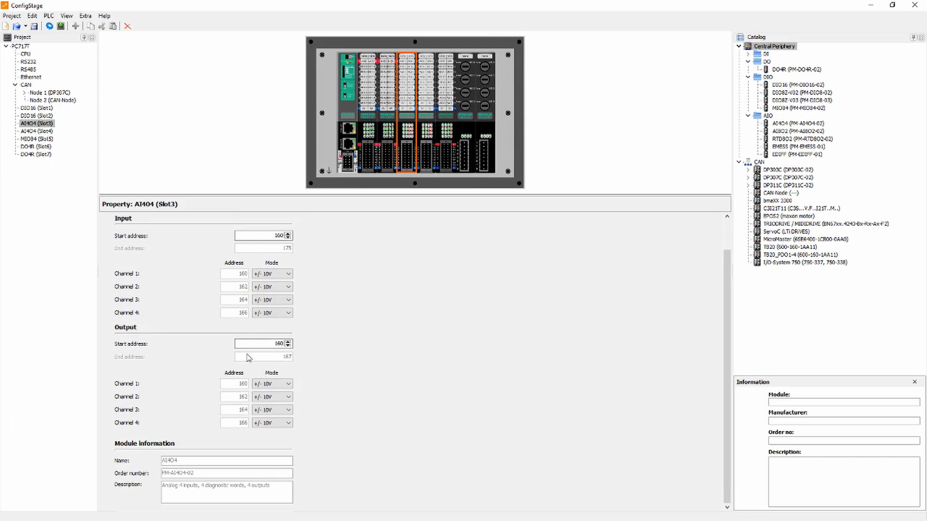
left_click(280, 384)
left_click(395, 380)
scroll(368, 363, "up", 2)
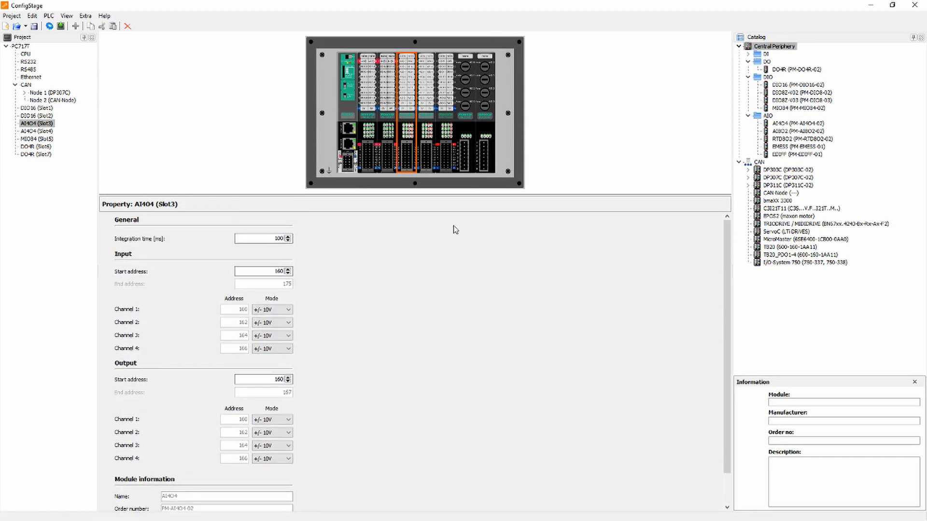
- Set the type of analog channels 2 and 3 on the slot 5 MIO84 to Output
left_click(444, 136)
scroll(444, 367, "down", 4)
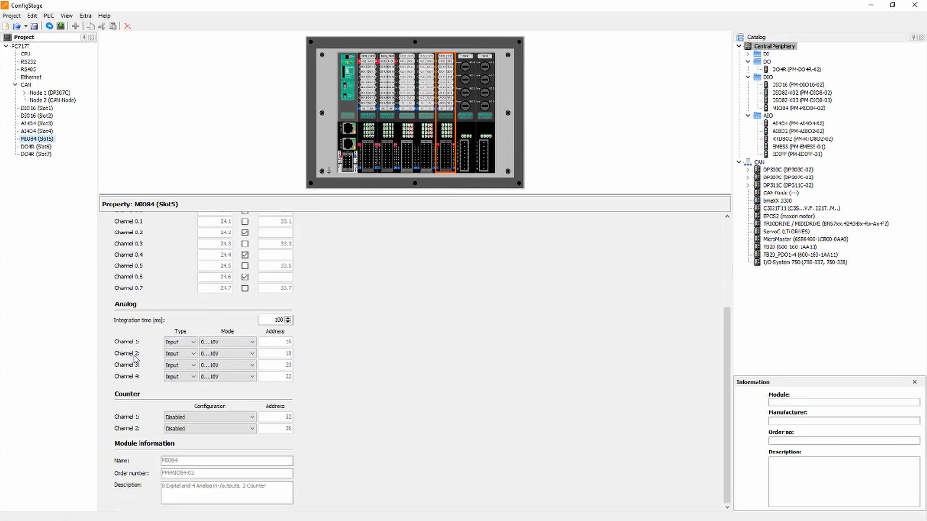
left_click(179, 353)
left_click(177, 370)
left_click(178, 365)
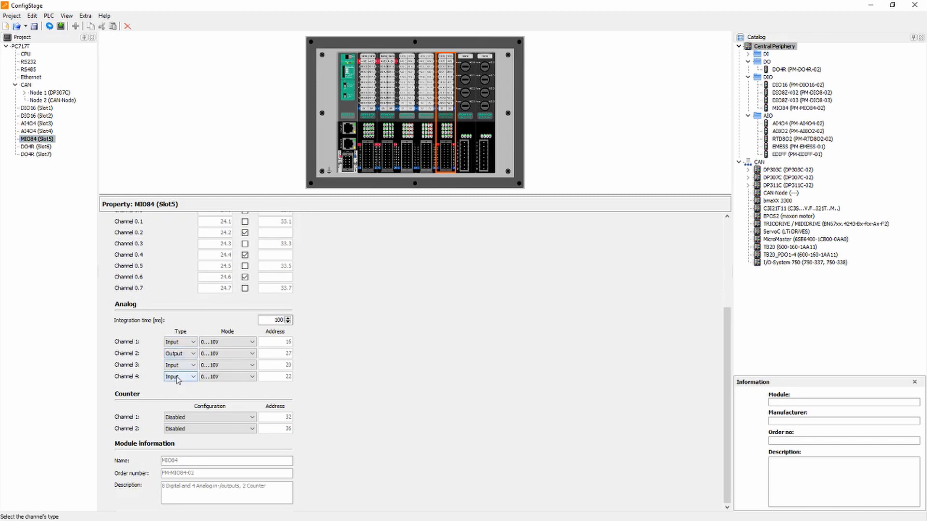
left_click(181, 381)
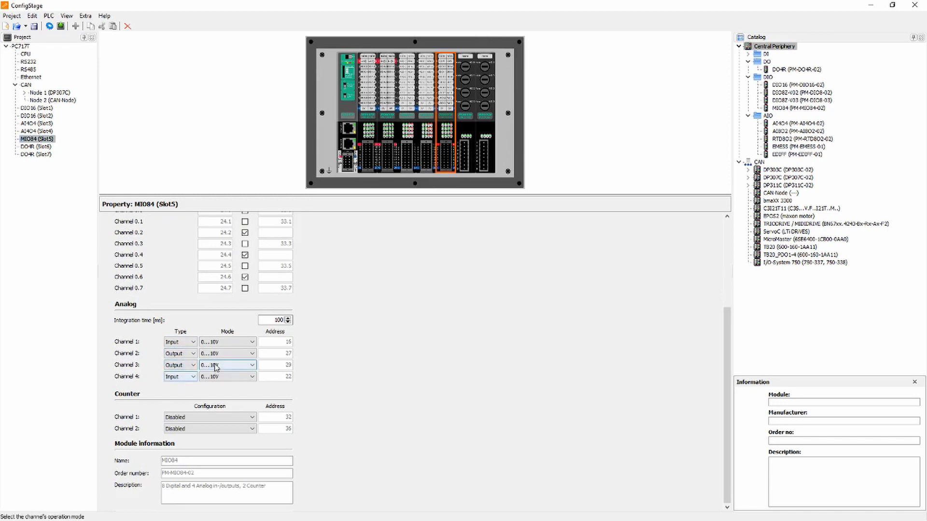
- Set the MIO84's analog modes: channel 1 to +/- 20mA (4-wire), channels 2 and 3 to 0...20mA, channel 4 to 4...20mA (4-wire)
left_click(226, 365)
left_click(219, 382)
left_click(239, 342)
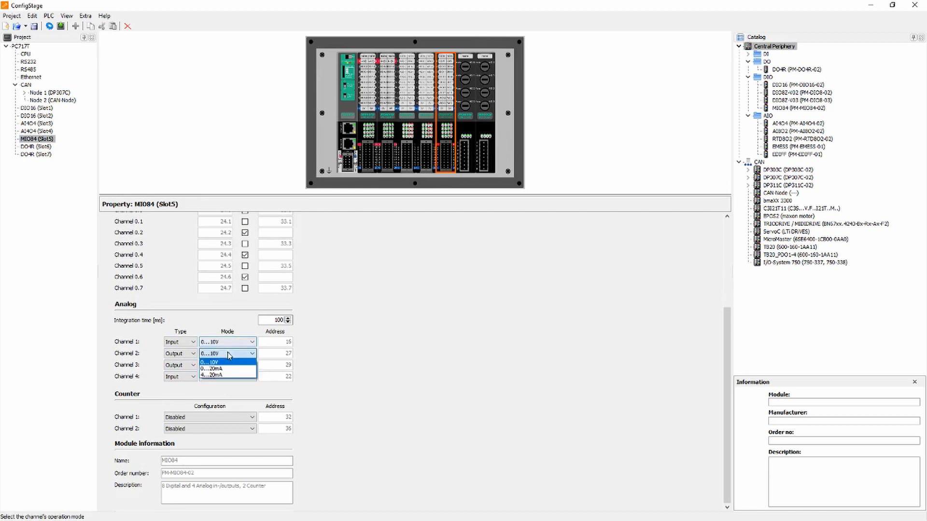
left_click(231, 376)
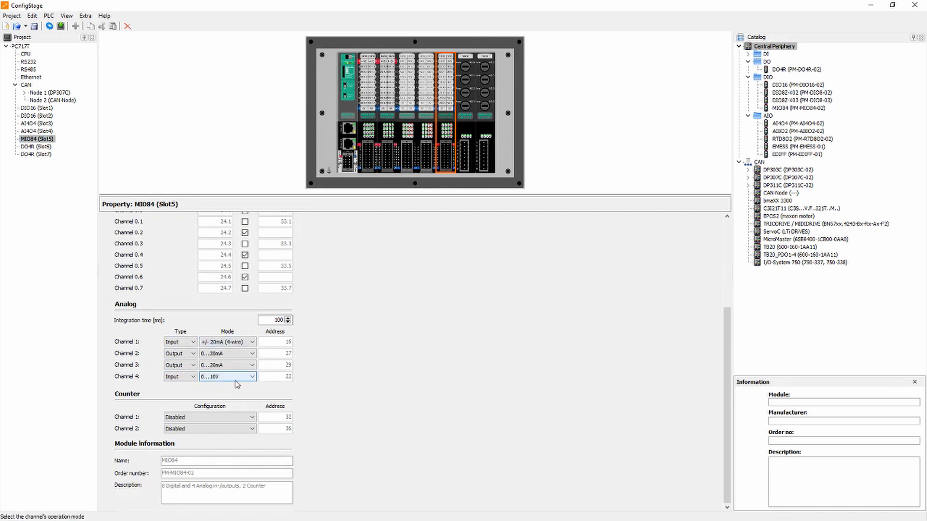
left_click(230, 377)
left_click(223, 404)
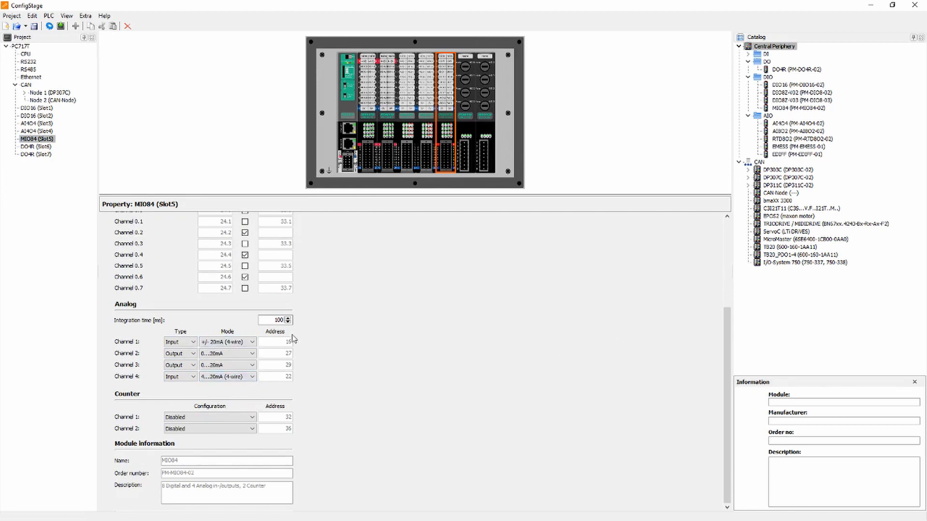
scroll(451, 326, "up", 3)
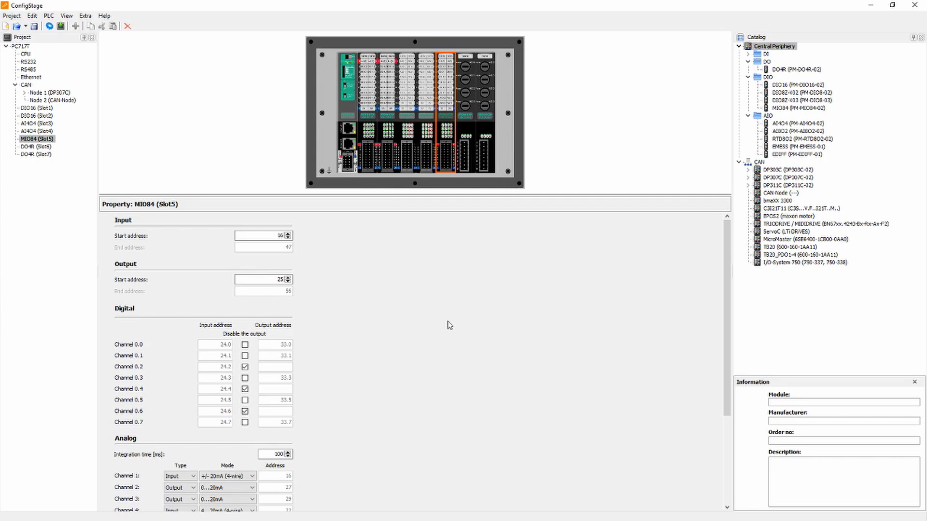